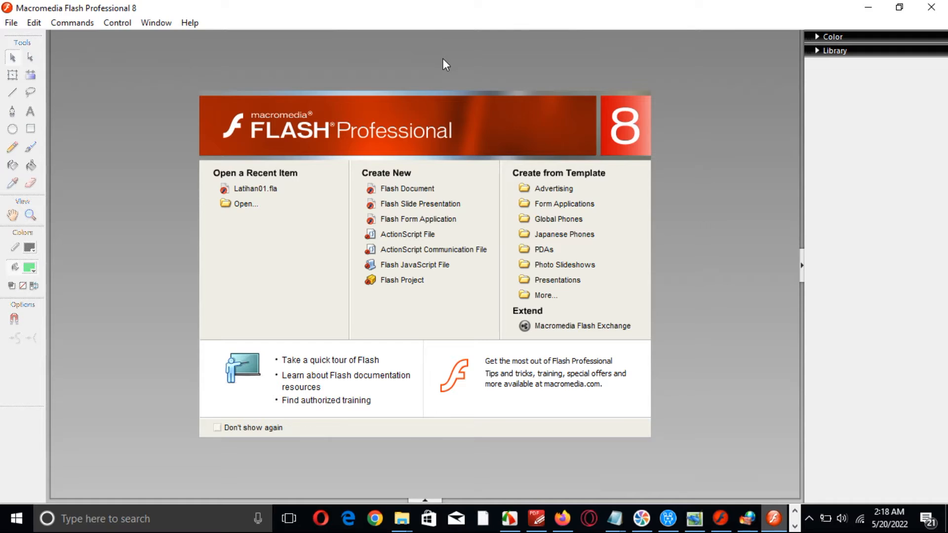
- Create a new blank Flash document
click(398, 193)
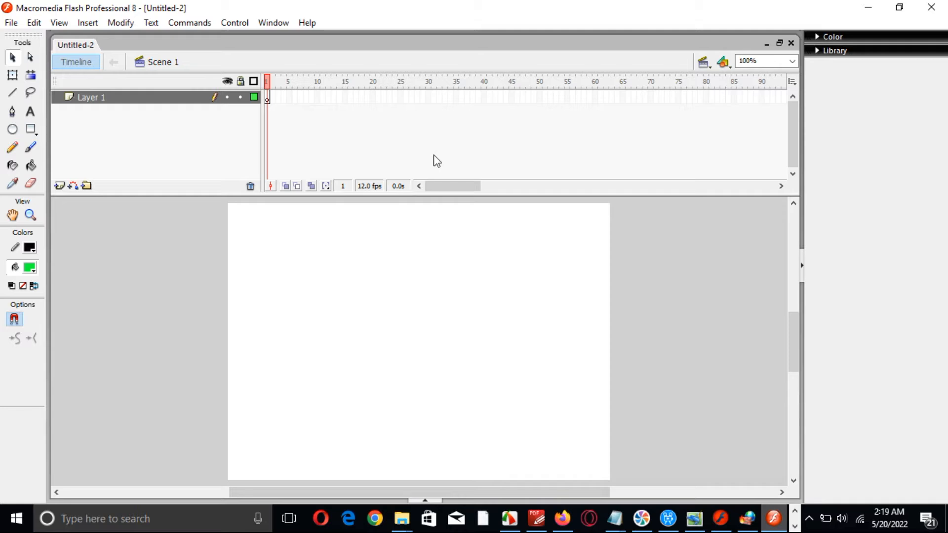
click(461, 182)
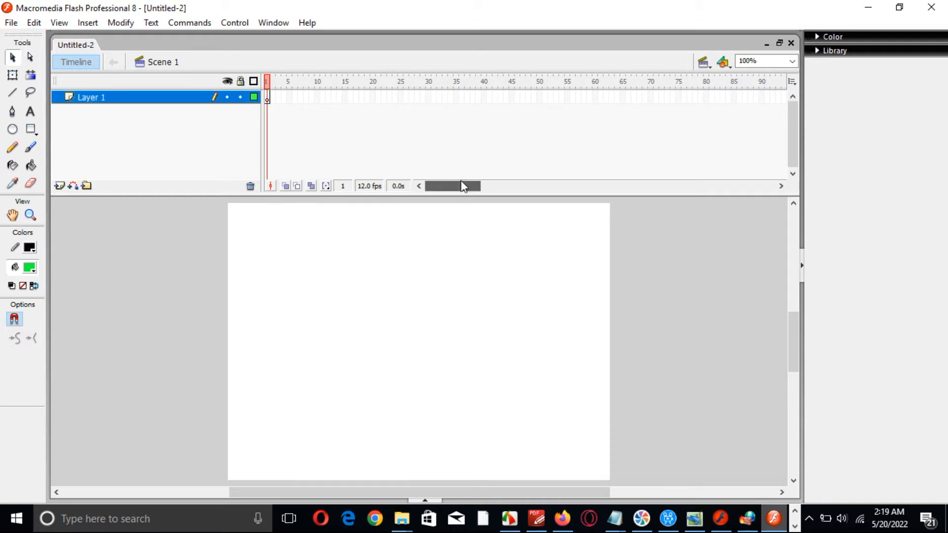
drag(463, 185, 773, 166)
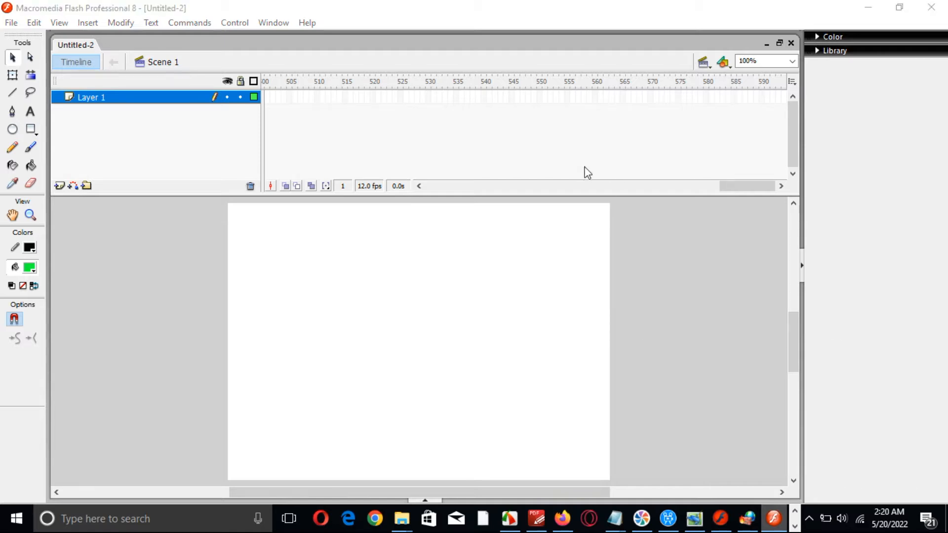
drag(722, 186, 423, 188)
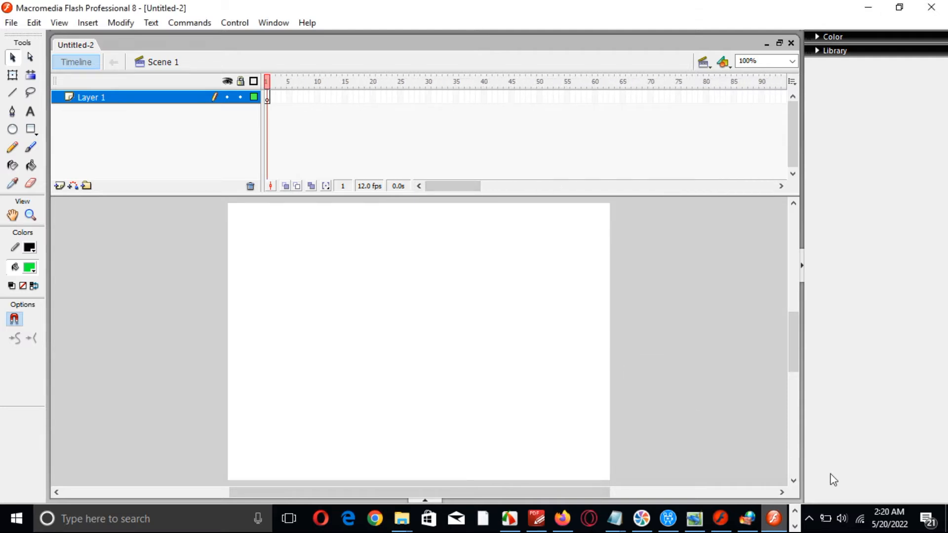
click(878, 494)
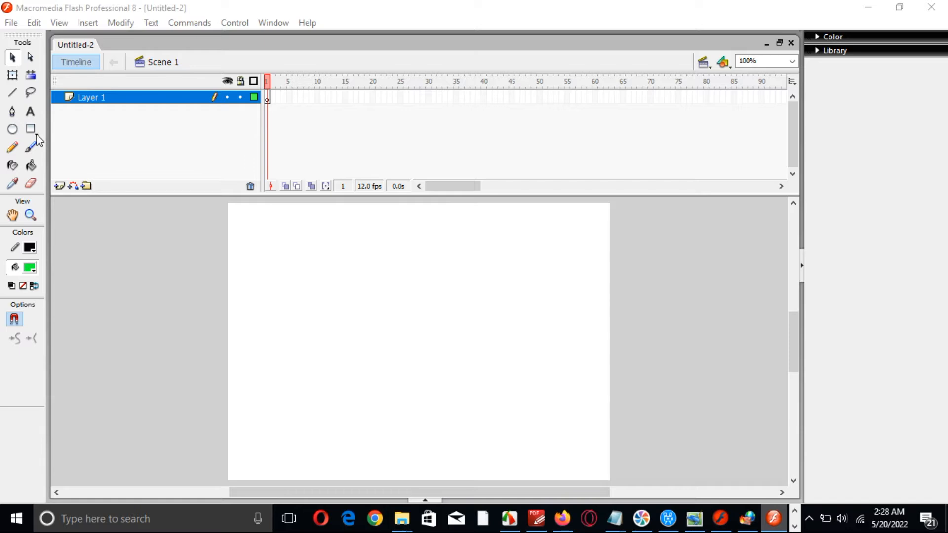
- Draw a small green circle with a black outline in the lower-left corner of the stage on frame 1
click(12, 129)
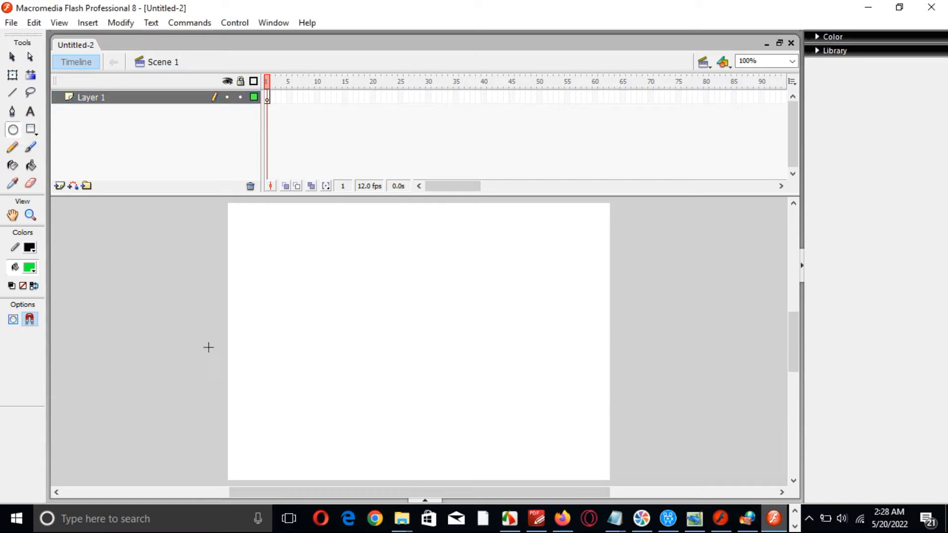
drag(236, 445, 265, 474)
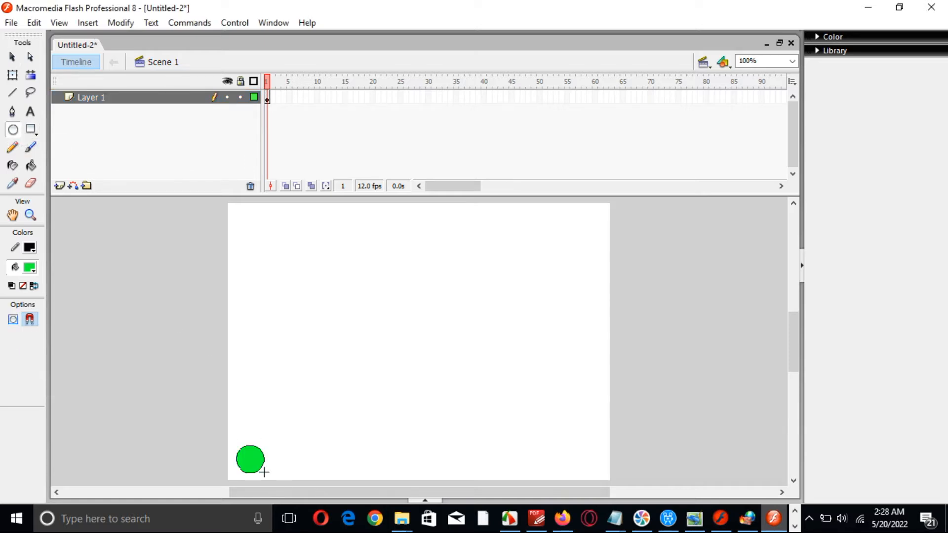
- Insert a keyframe at frame 2 of Layer 1 and nudge the circle right by about three-quarters of its width
right_click(274, 98)
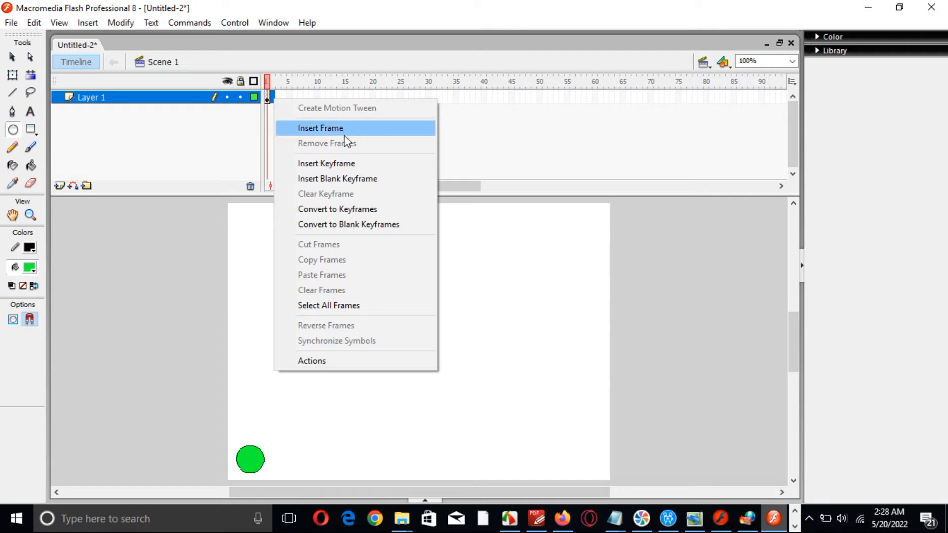
click(364, 167)
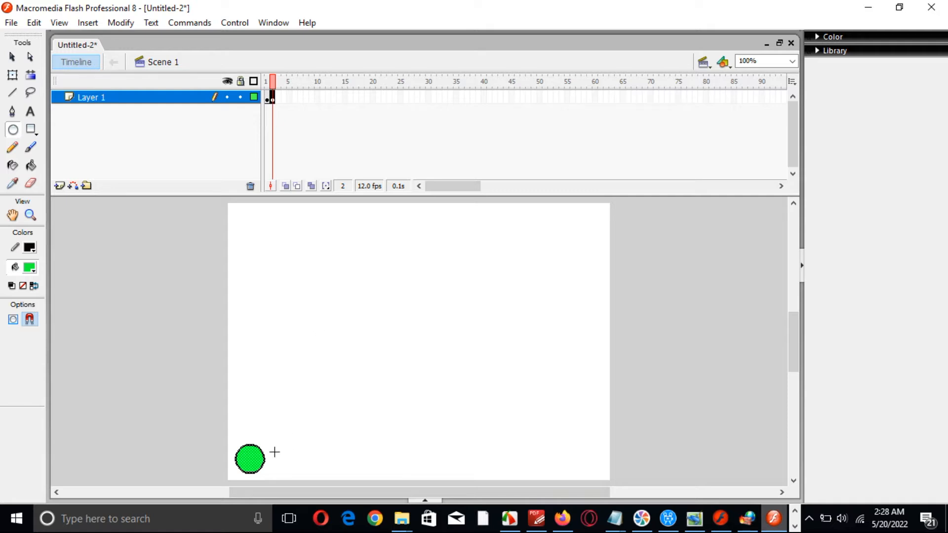
click(13, 57)
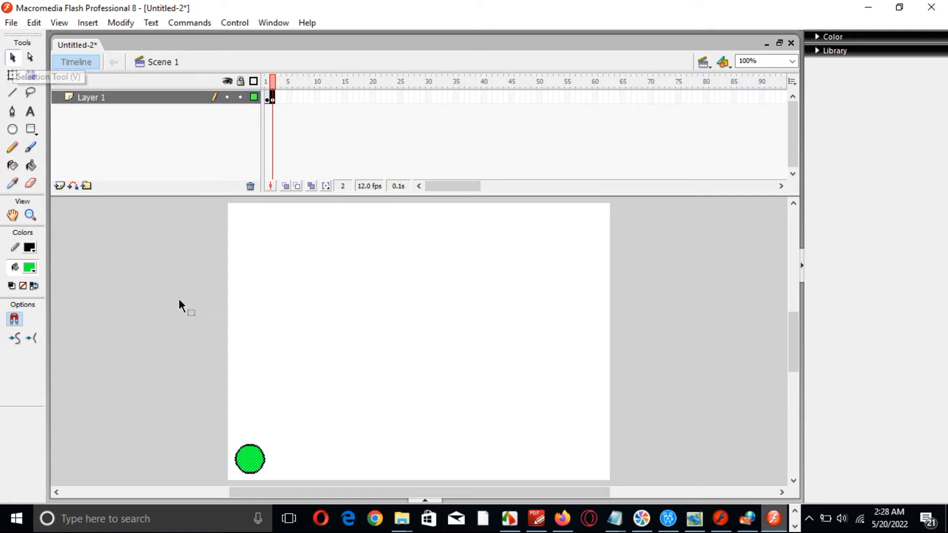
key(Right)
key(Right)
key(Right)
key(Right)
key(Right)
key(Right)
key(Right)
key(Right)
key(Right)
key(Right)
key(Right)
key(Right)
key(Right)
key(Right)
key(Right)
key(Right)
key(Right)
key(Right)
key(Right)
key(Right)
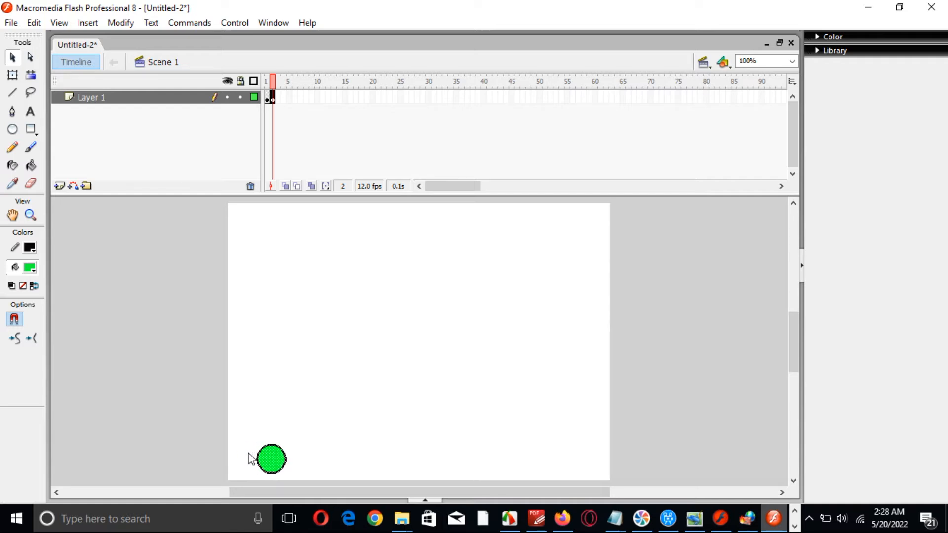
- Add a keyframe at frame 3 and shift the circle horizontally to the right by about three-quarters of its width
click(273, 97)
click(277, 97)
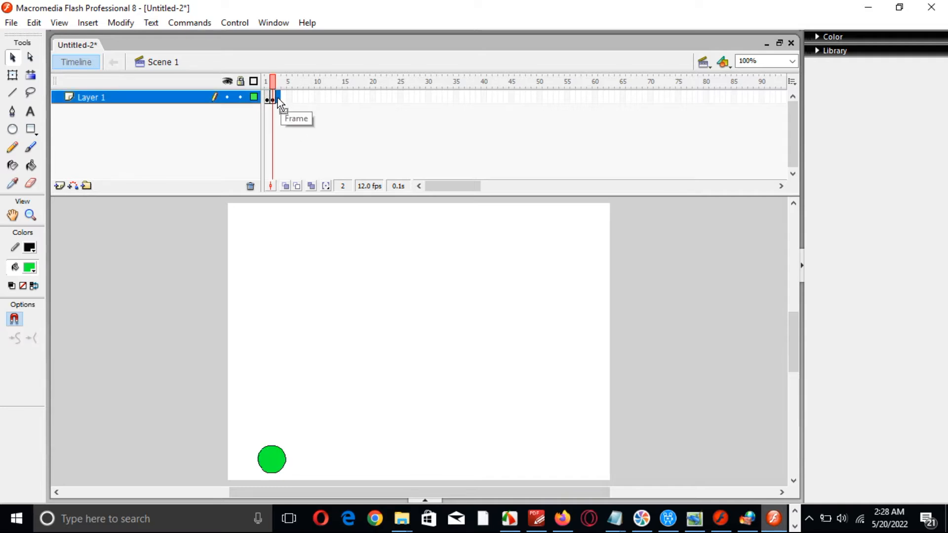
right_click(277, 97)
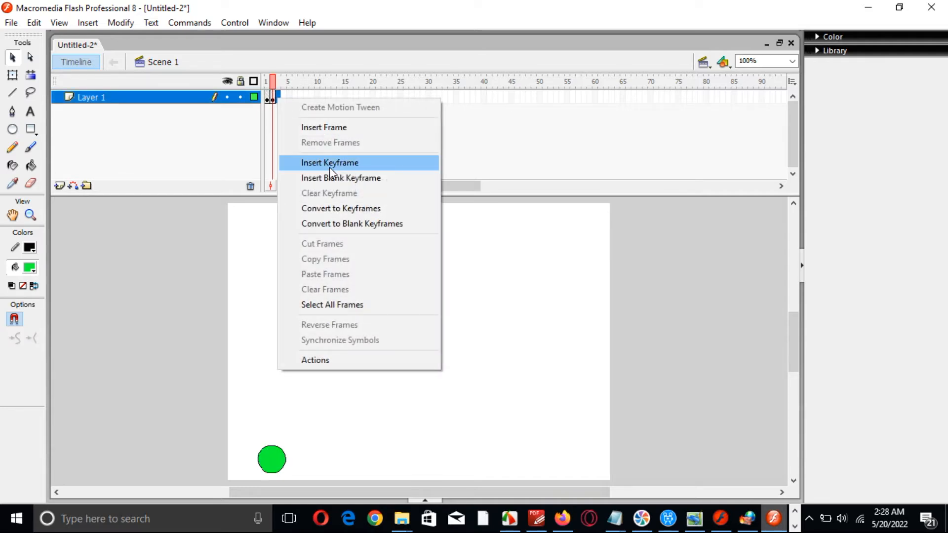
click(328, 164)
key(Right)
key(Right)
key(Right)
key(Right)
key(Right)
key(Right)
key(Right)
key(Right)
key(Right)
key(Right)
key(Right)
key(Right)
key(Right)
key(Right)
key(Right)
key(Right)
key(Right)
key(Right)
- Insert a keyframe at frame 4 and nudge the circle right by about half its width
right_click(282, 98)
click(327, 164)
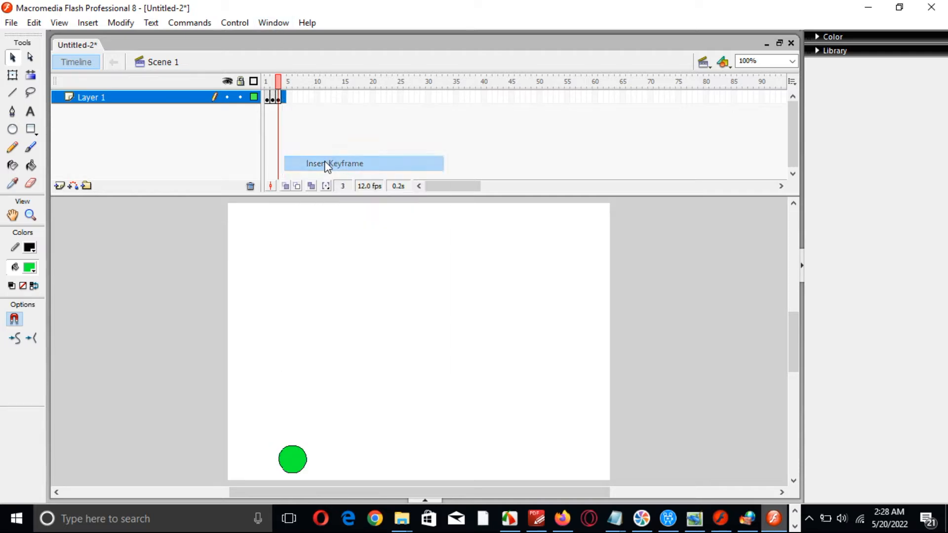
key(Right)
key(Right)
key(Right)
key(Right)
key(Right)
key(Right)
key(Right)
key(Right)
key(Right)
key(Right)
key(Right)
key(Right)
key(Right)
key(Right)
key(Right)
key(Right)
key(Right)
key(Right)
key(Right)
key(Right)
key(Right)
key(Right)
key(Right)
key(Right)
key(Right)
key(Right)
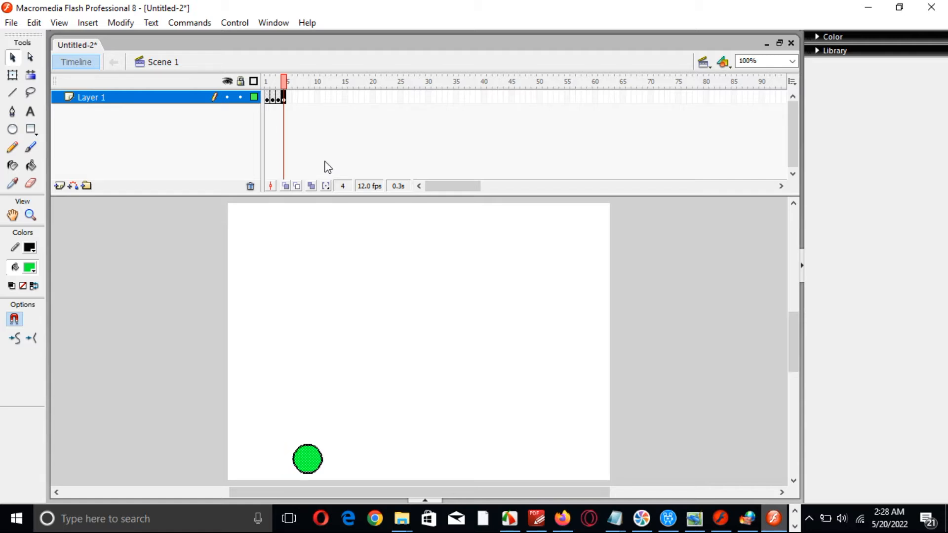
- Insert a keyframe at frame 5 and move the circle right by about two-thirds of its width
right_click(291, 96)
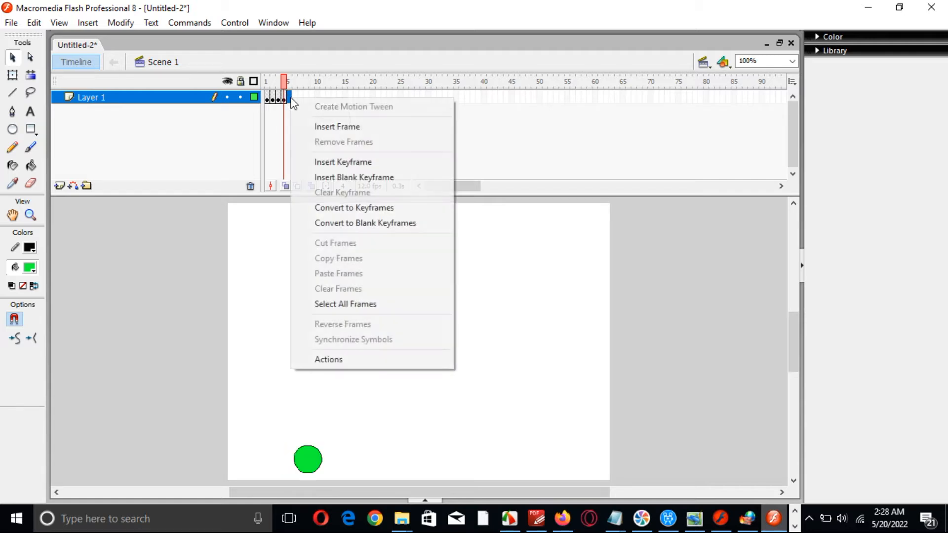
click(354, 165)
key(Right)
key(Right)
key(Right)
key(Right)
key(Right)
key(Right)
key(Right)
key(Right)
key(Right)
key(Right)
key(Right)
key(Right)
key(Right)
key(Right)
key(Right)
key(Right)
key(Right)
key(Right)
key(Right)
key(Right)
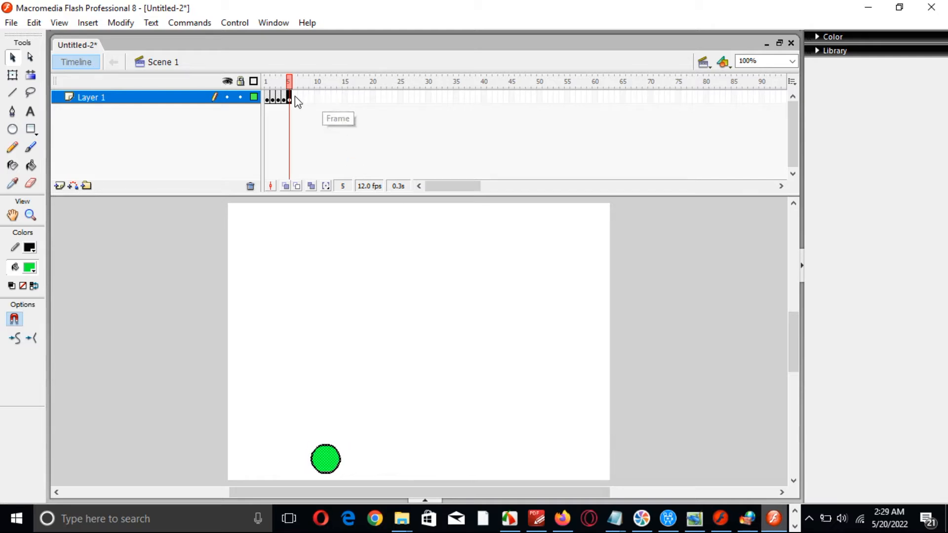
- Add a keyframe at frame 6 and nudge the circle further right by about two-thirds of its width
right_click(294, 95)
click(348, 162)
key(Right)
key(Right)
key(Right)
key(Right)
key(Right)
key(Right)
key(Right)
key(Right)
key(Right)
key(Right)
key(Right)
key(Right)
key(Right)
key(Right)
key(Right)
key(Right)
key(Right)
key(Right)
key(Right)
key(Right)
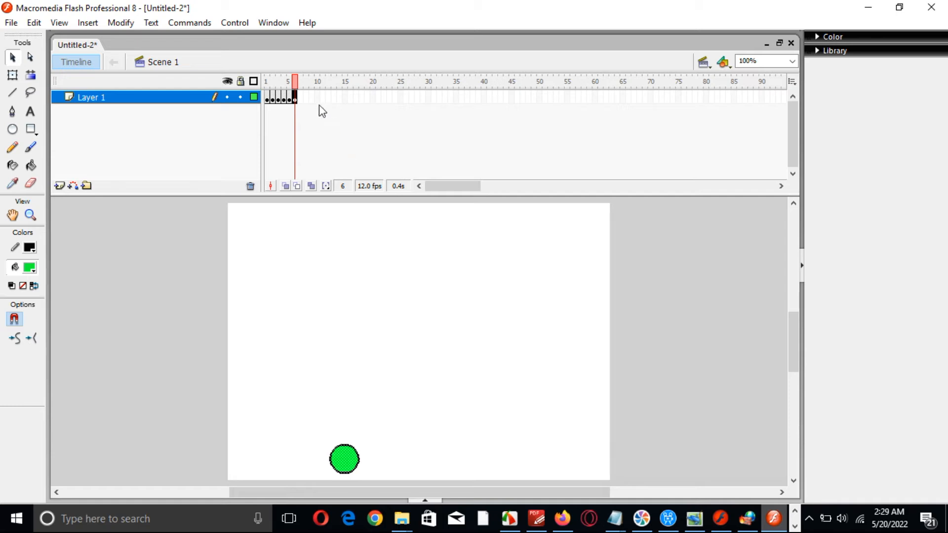
- Insert a keyframe at frame 7 and move the circle right along the stage's lower edge by about three-quarters of its width
right_click(300, 98)
click(365, 163)
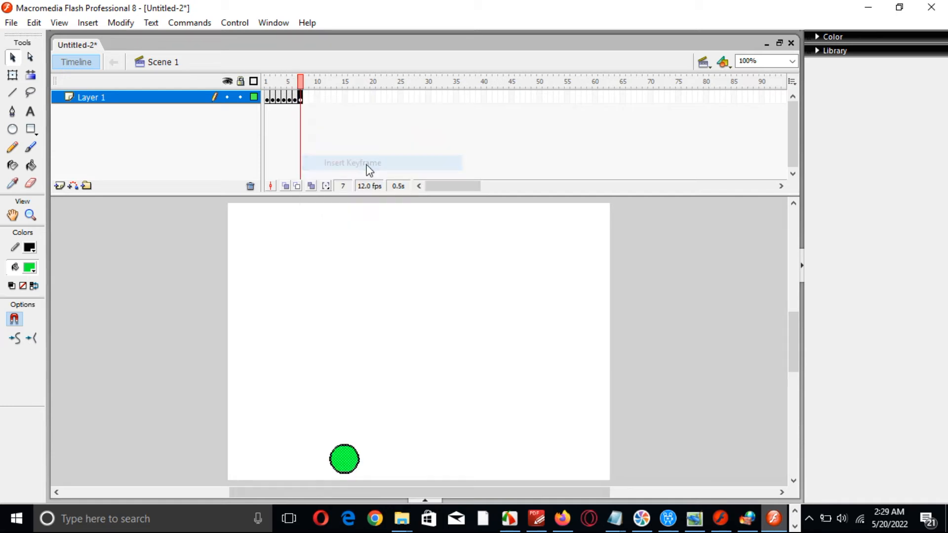
key(Right)
key(Right)
key(Right)
key(Right)
key(Right)
key(Right)
key(Right)
key(Right)
key(Right)
key(Right)
key(Right)
key(Right)
key(Right)
key(Right)
key(Right)
key(Right)
key(Right)
key(Right)
key(Right)
key(Right)
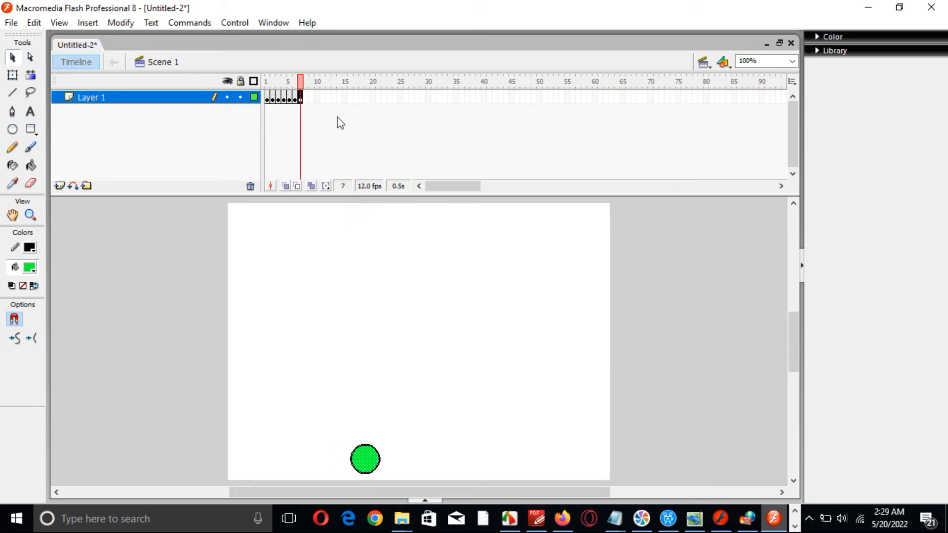
- Insert a keyframe at frame 8 and move the circle right by about half its width
right_click(306, 98)
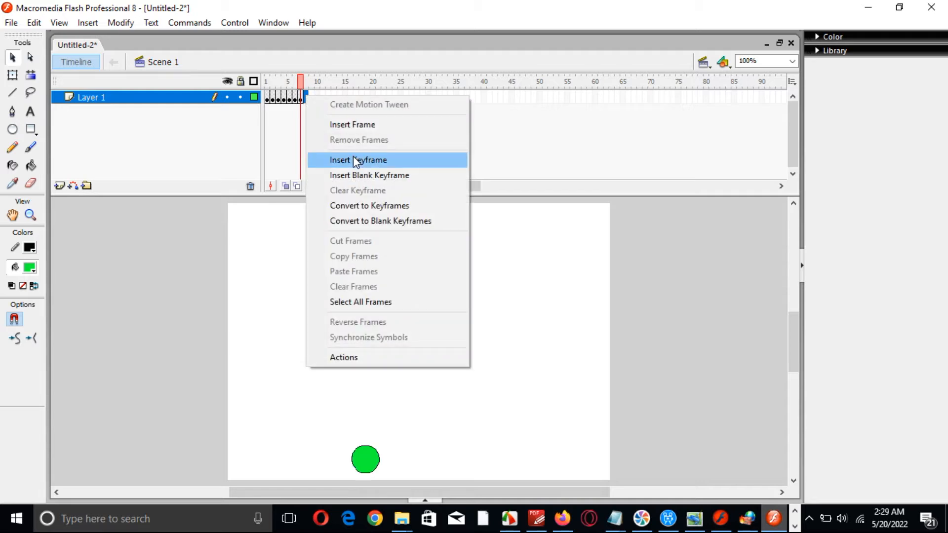
click(353, 158)
key(Right)
key(Right)
key(Right)
key(Right)
key(Right)
key(Right)
key(Right)
key(Right)
key(Right)
key(Right)
key(Right)
key(Right)
key(Right)
key(Right)
key(Right)
key(Right)
key(Right)
key(Right)
key(Right)
key(Right)
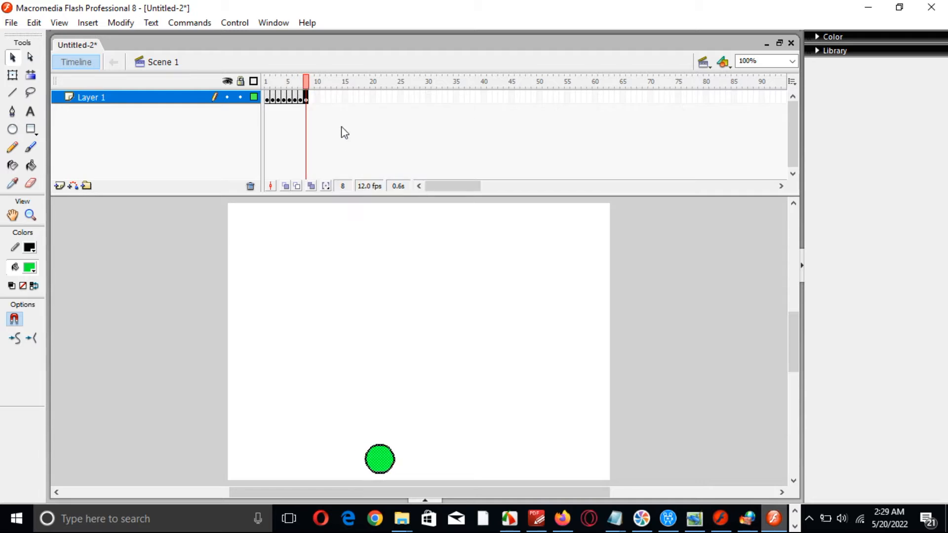
- Insert a keyframe at frame 9 and move the circle right by about two-thirds of its width
right_click(312, 97)
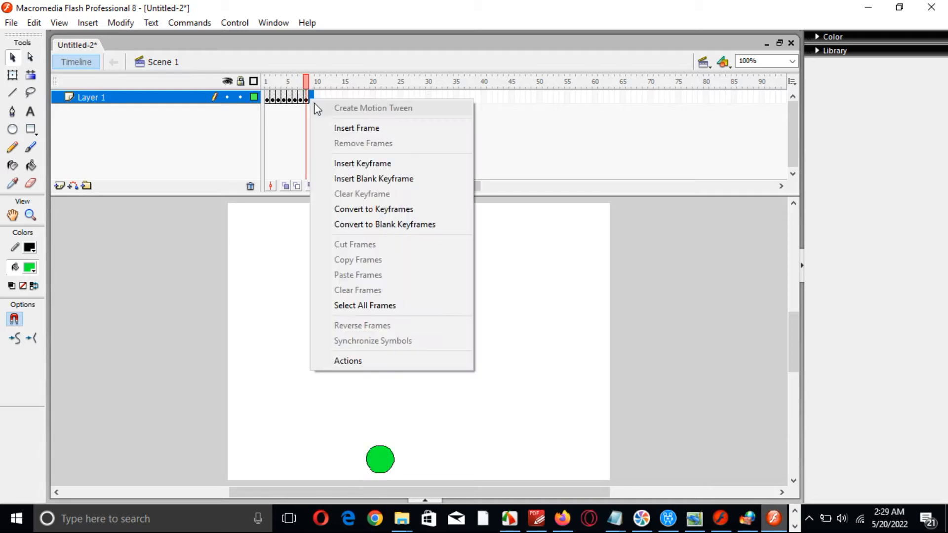
click(363, 165)
key(Right)
key(Right)
key(Right)
key(Right)
key(Right)
key(Right)
key(Right)
key(Right)
key(Right)
key(Right)
key(Right)
key(Right)
key(Right)
key(Right)
key(Right)
key(Right)
key(Right)
key(Right)
key(Right)
key(Right)
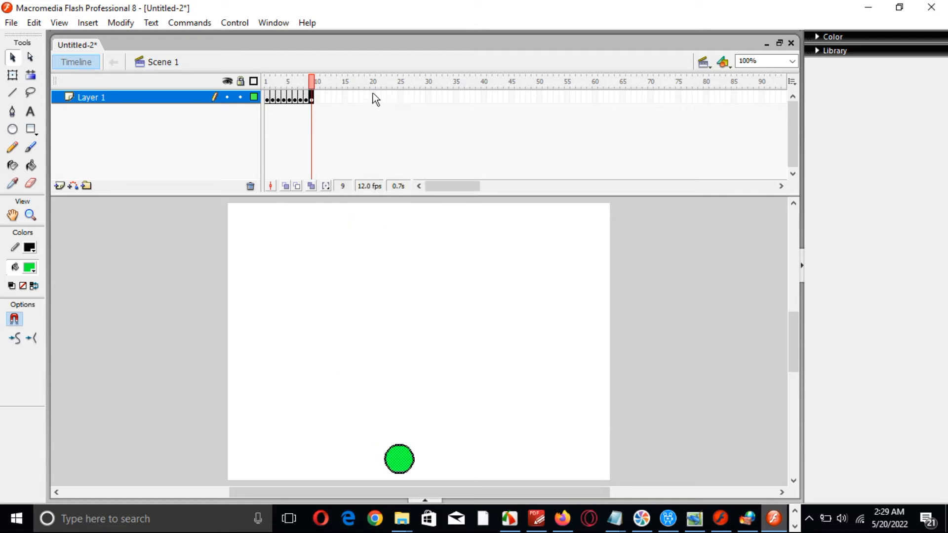
- Insert a keyframe at frame 10, move the circle right by about three-quarters of its width, and play the animation
right_click(318, 98)
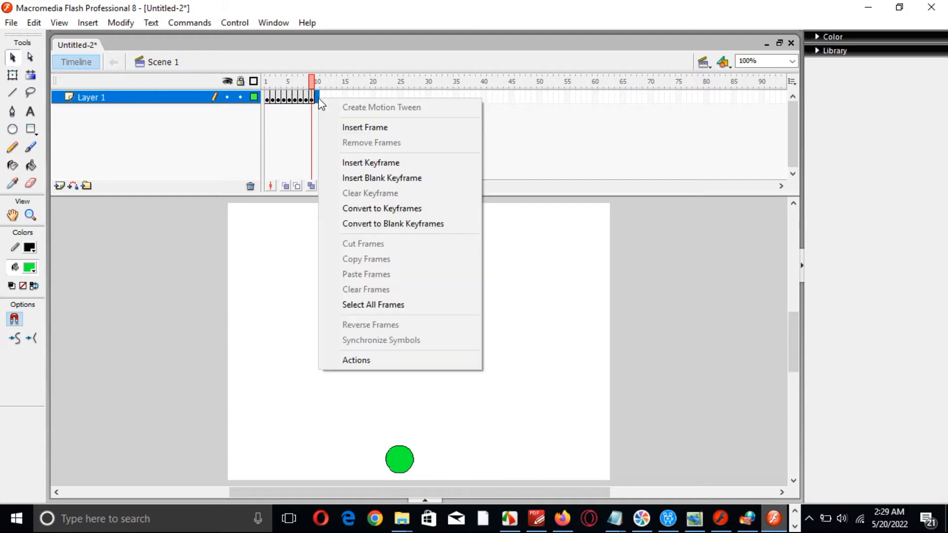
click(357, 161)
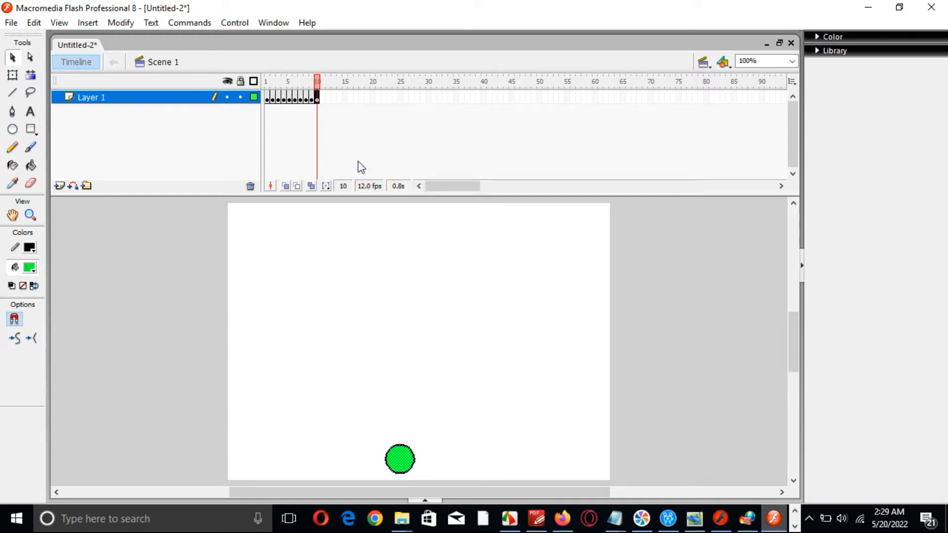
key(Right)
key(shift+Right)
key(shift+Right)
key(shift+Right)
key(shift+Right)
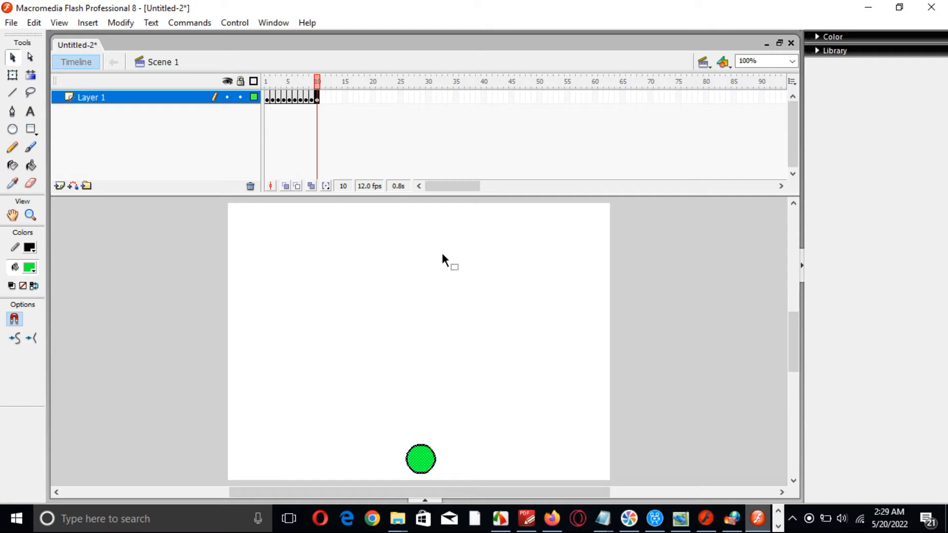
key(Return)
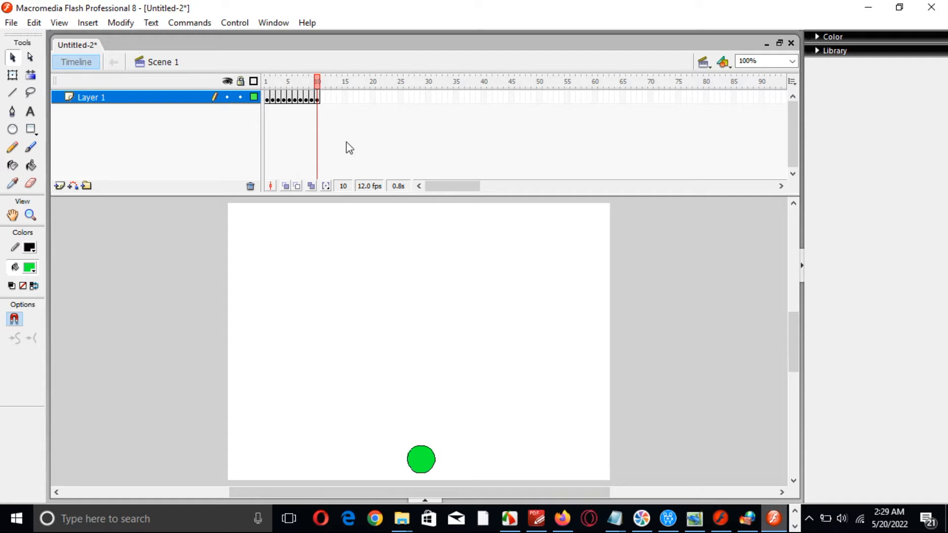
- Insert a keyframe at frame 11 and shift the circle right by about two-thirds of its width
right_click(323, 98)
click(372, 163)
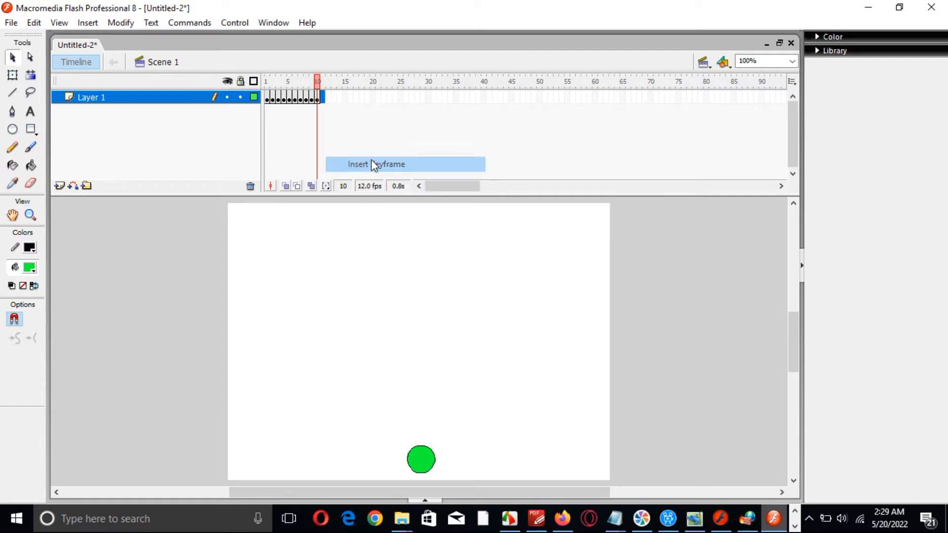
key(shift+Right)
key(shift+Right)
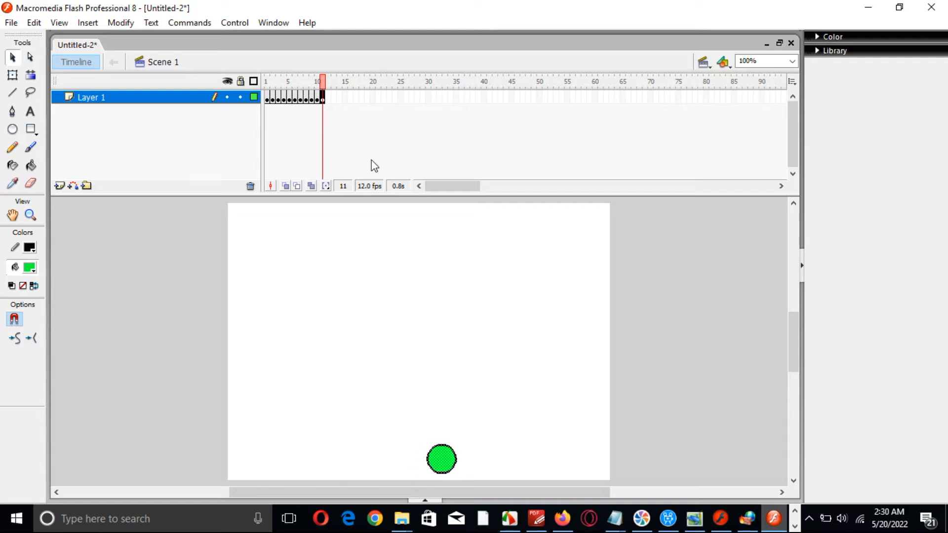
- Add a keyframe at frame 12 and move the circle right by slightly more than half its width
right_click(330, 101)
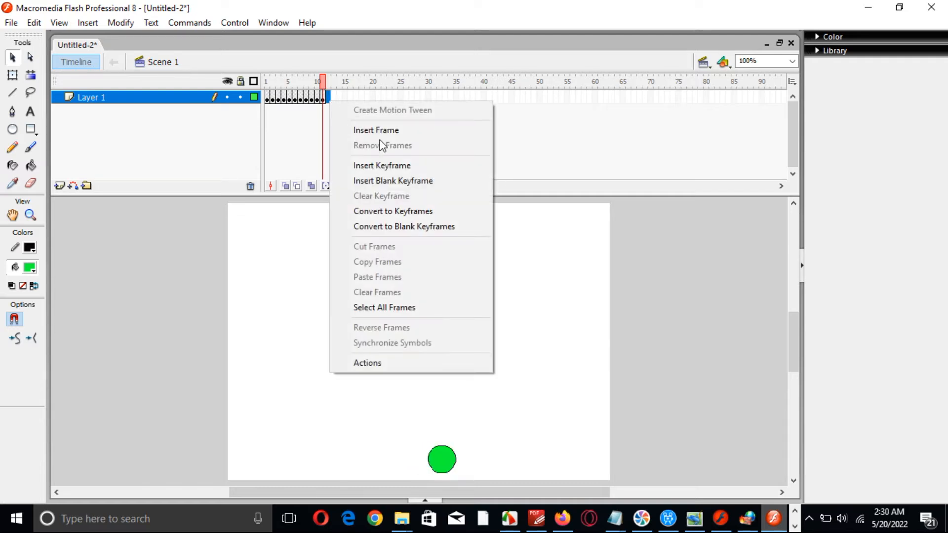
click(394, 163)
key(shift+Right)
key(shift+Right)
key(shift+Right)
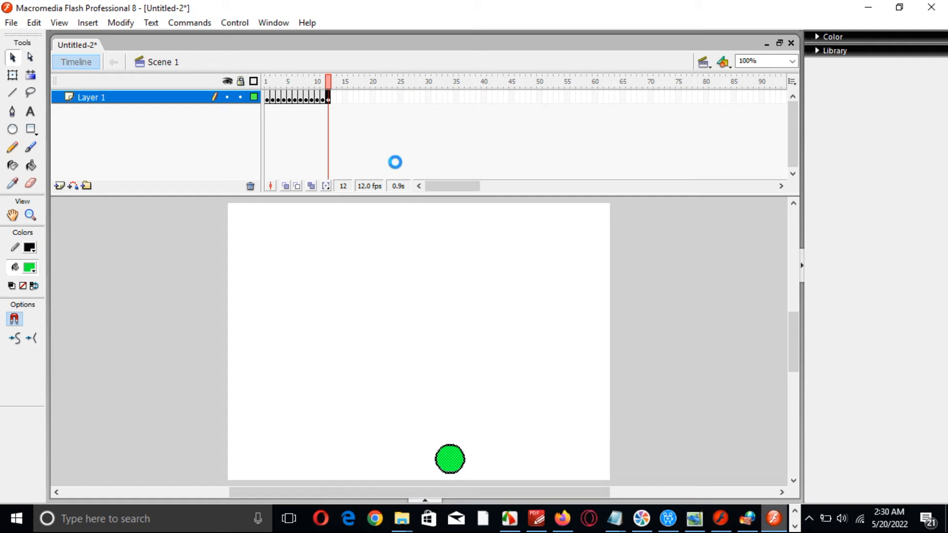
- Insert a keyframe at frame 13 and nudge the circle right by slightly less than half its width
right_click(338, 96)
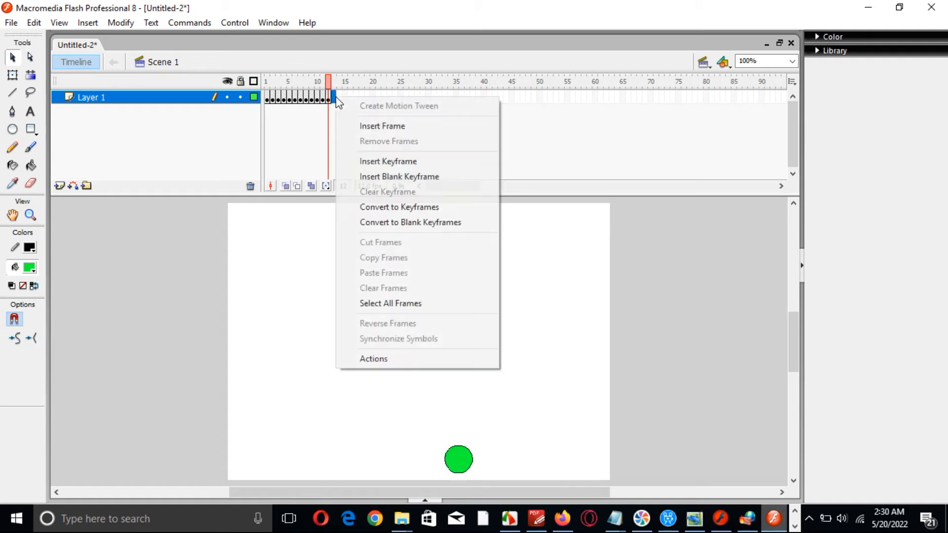
click(380, 157)
key(shift+Right)
key(shift+Right)
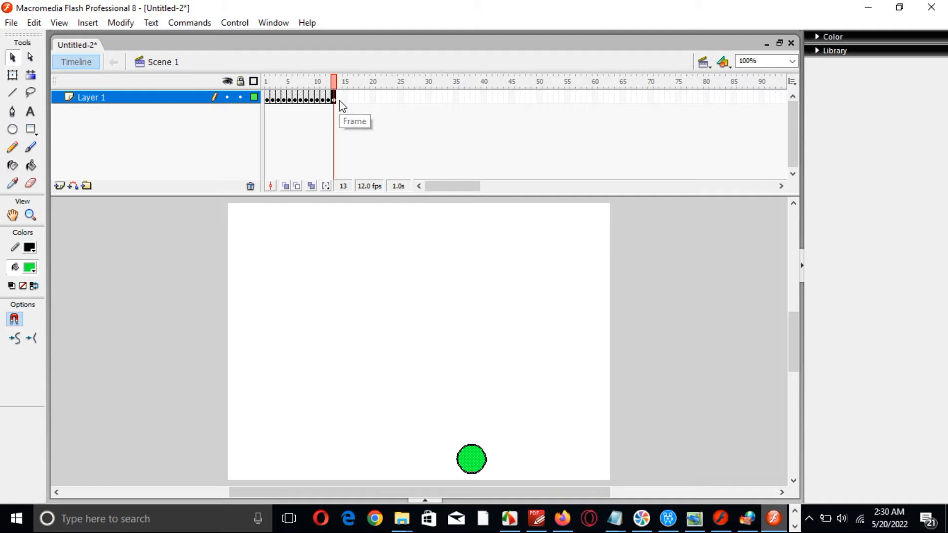
- Insert a keyframe at frame 14 and move the circle right by about two-thirds of its width
right_click(339, 99)
click(386, 165)
key(shift+Right)
key(shift+Right)
key(shift+Right)
key(shift+Right)
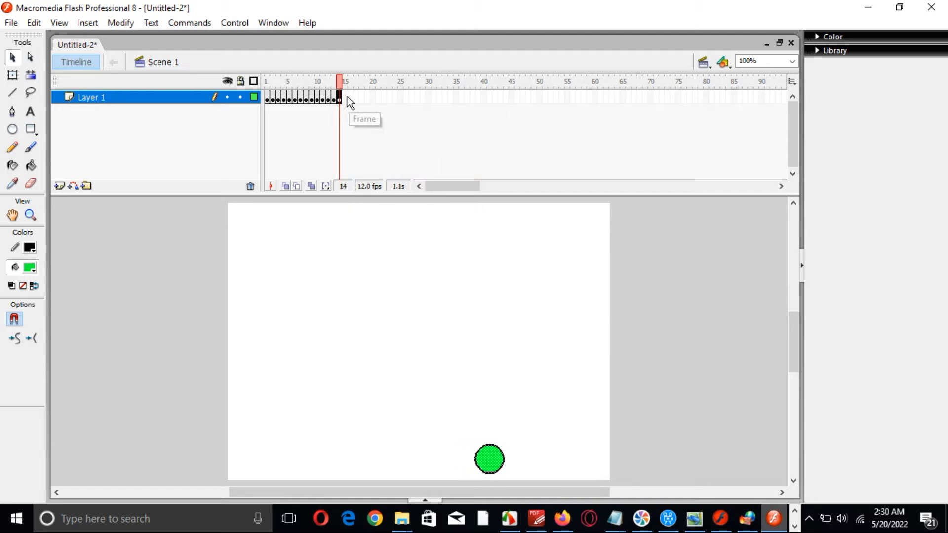
- Add a keyframe at frame 15 and nudge the circle right by about half its width
right_click(348, 100)
click(395, 164)
key(shift+Right)
key(shift+Right)
key(shift+Right)
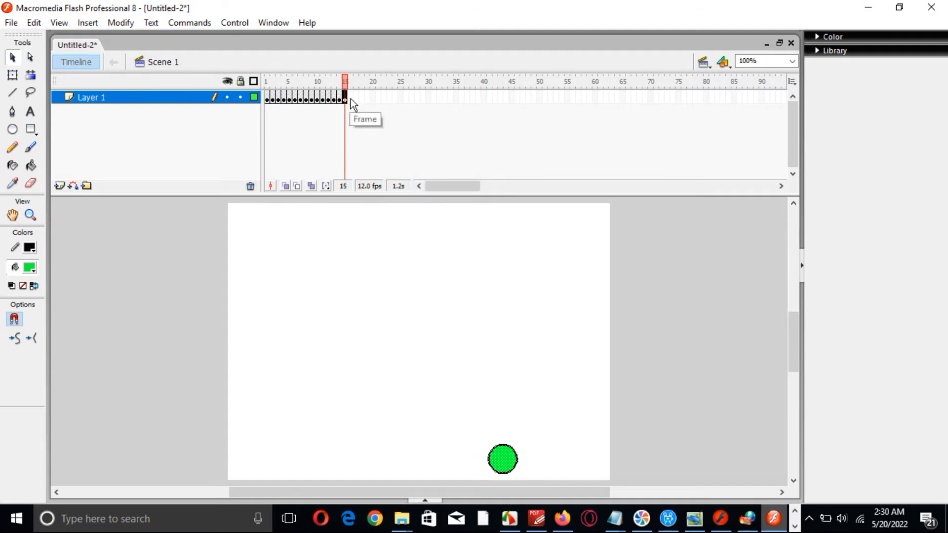
- Insert a keyframe at frame 16 and move the circle right by about half its width
right_click(351, 99)
click(398, 162)
key(shift+Right)
key(shift+Right)
key(shift+Right)
- Insert a keyframe at frame 17 and shift the circle right by slightly more than half its width
right_click(359, 96)
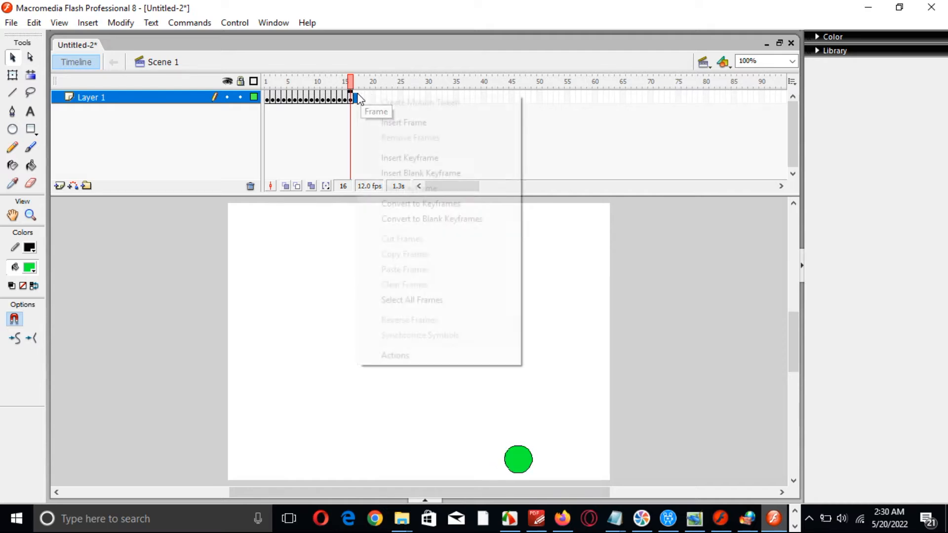
click(397, 162)
key(shift+Right)
key(shift+Right)
key(shift+Right)
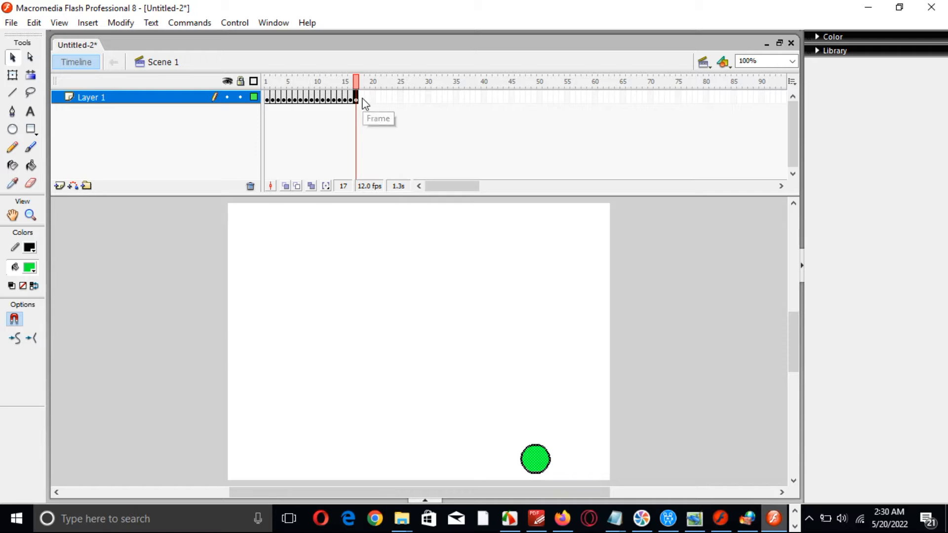
- Insert a keyframe at frame 18 and nudge the circle further right by about half its width
right_click(363, 99)
click(398, 161)
key(Right)
key(Right)
key(Right)
key(shift+Right)
key(shift+Right)
key(shift+Right)
- Add a keyframe at frame 19 and move the circle right by slightly more than half its width
right_click(366, 99)
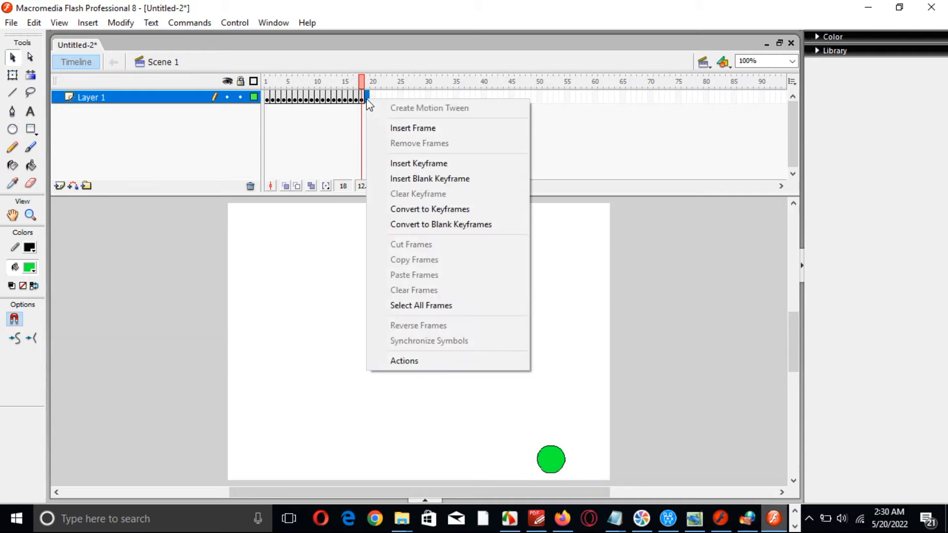
click(422, 163)
key(shift+Right)
key(shift+Right)
key(shift+Right)
key(shift+Right)
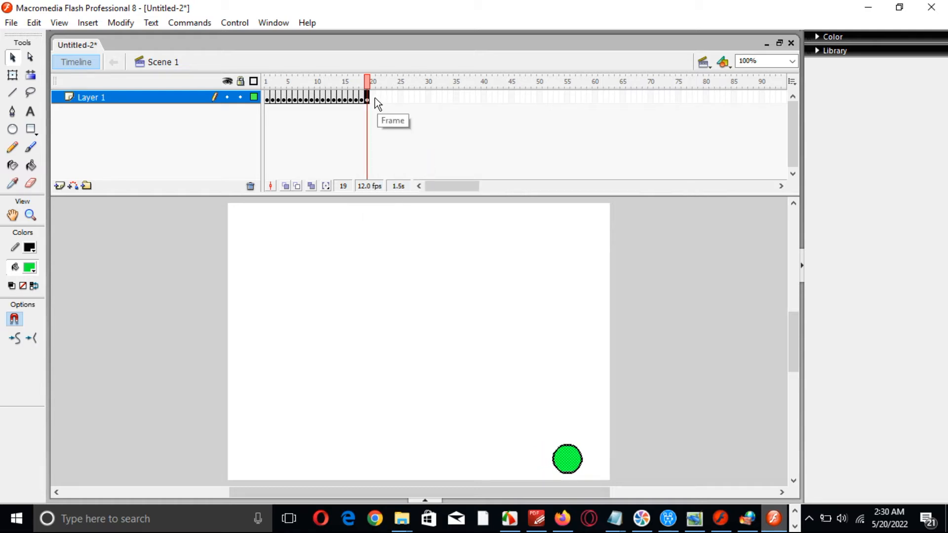
- Insert a keyframe at frame 20, move the circle about two-thirds of its width right, near the stage's right edge, and play the animation
right_click(375, 98)
click(417, 162)
key(shift+Right)
key(shift+Right)
key(shift+Right)
key(shift+Right)
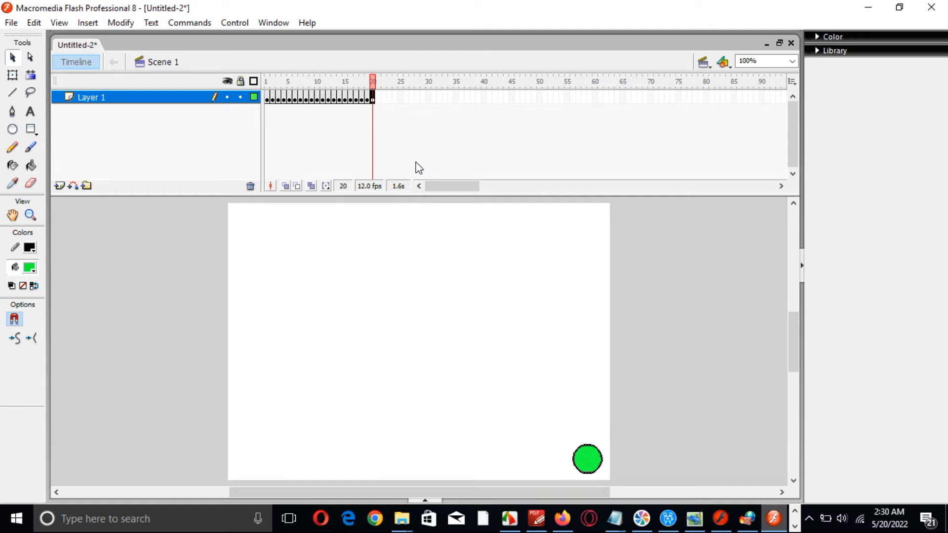
key(Return)
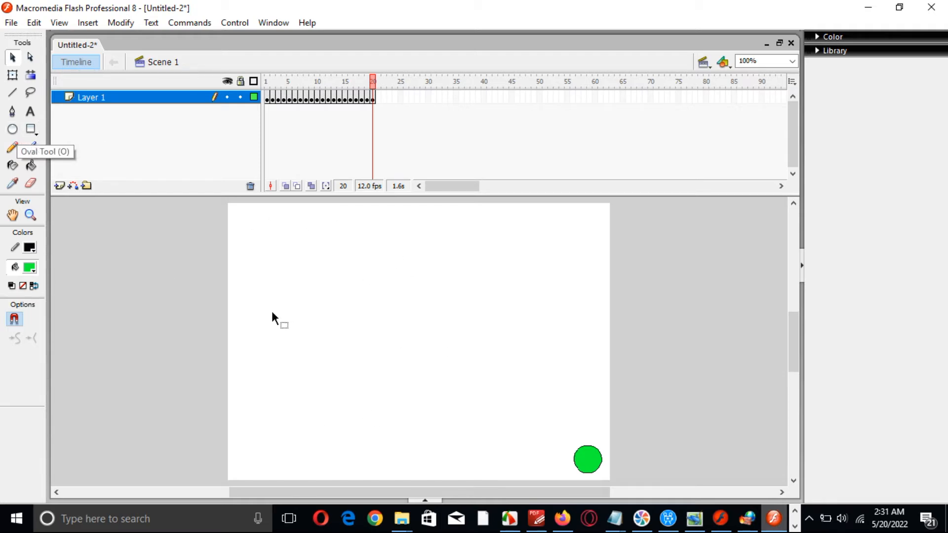
- Draw a palm-like tree with a curved trunk and several fronds on the stage's left side in frame 20 with the Pencil tool
click(13, 151)
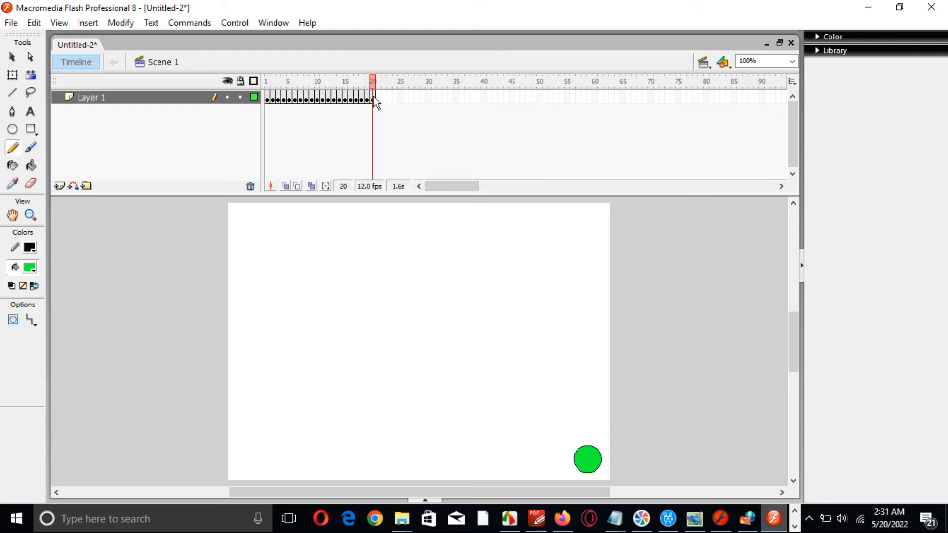
mouse_move(294, 388)
mouse_down()
mouse_move(303, 322)
mouse_move(296, 283)
mouse_move(298, 321)
mouse_up()
drag(298, 286, 313, 323)
mouse_move(296, 285)
mouse_down()
mouse_move(282, 310)
mouse_move(323, 322)
mouse_up()
mouse_move(298, 283)
mouse_down()
mouse_move(275, 292)
mouse_move(304, 269)
mouse_move(312, 275)
mouse_move(288, 260)
mouse_move(294, 274)
mouse_move(309, 246)
mouse_up()
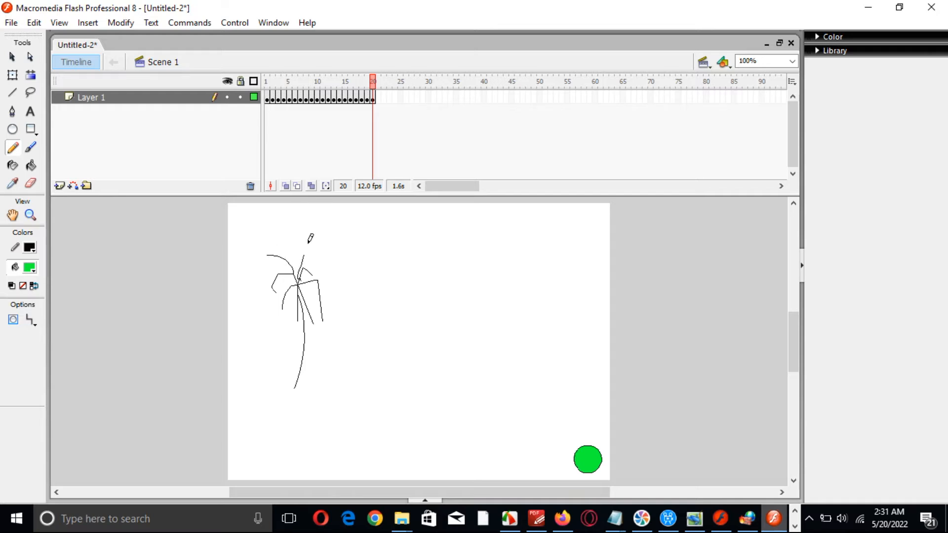
- Paint a tall green branching plant beside the pencil tree with the Brush tool, using a smaller brush size
click(30, 147)
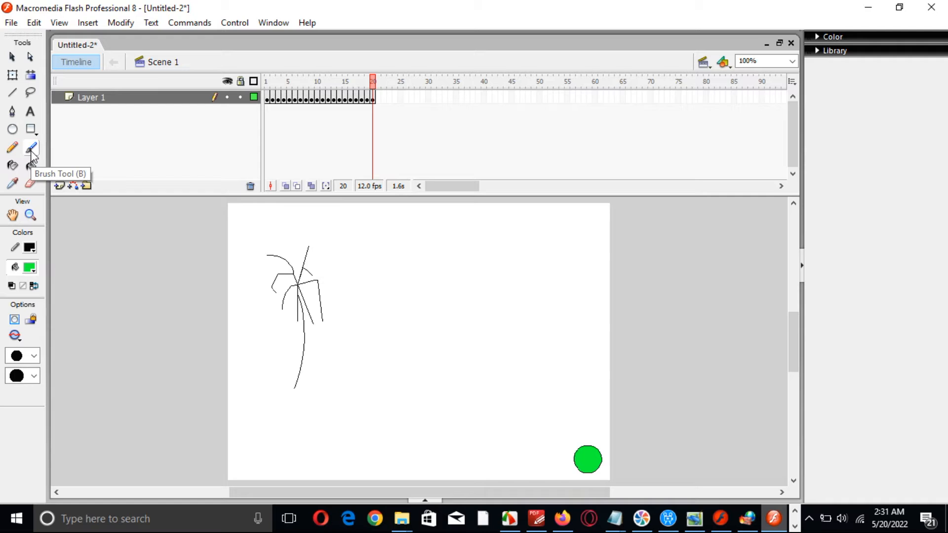
click(35, 355)
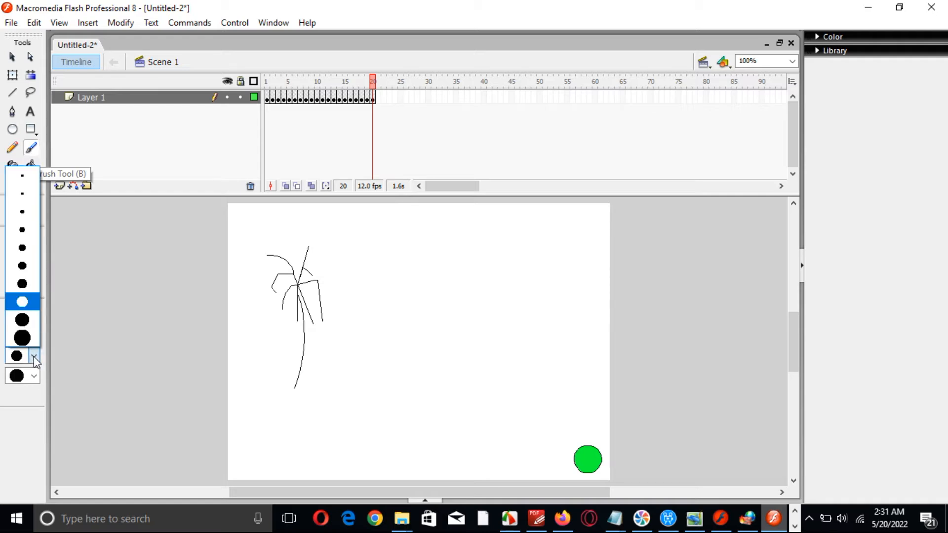
click(23, 229)
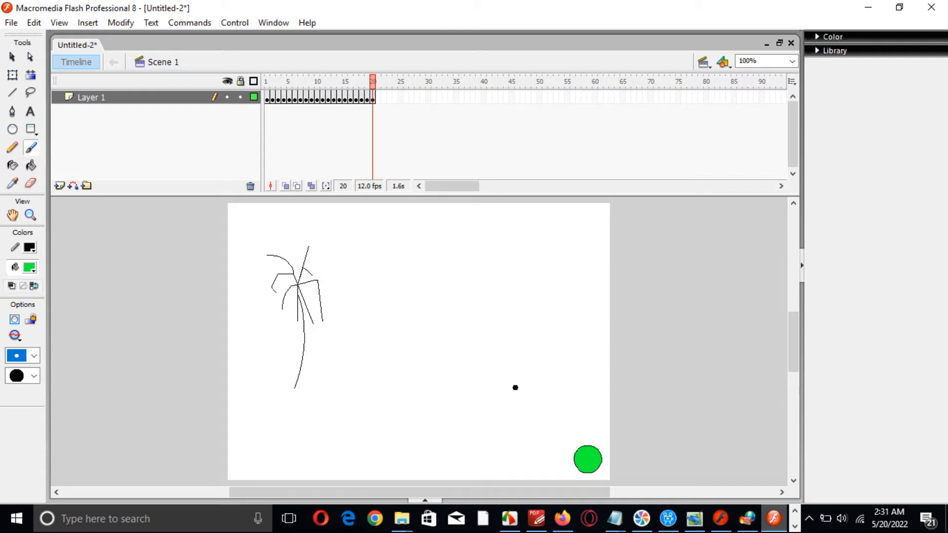
mouse_move(362, 367)
mouse_down()
mouse_move(366, 316)
mouse_move(355, 302)
mouse_move(367, 301)
mouse_move(366, 273)
mouse_up()
drag(370, 317, 385, 254)
mouse_move(352, 216)
mouse_down()
mouse_move(373, 257)
mouse_move(376, 218)
mouse_up()
mouse_move(360, 369)
mouse_down()
mouse_move(385, 373)
mouse_move(399, 330)
mouse_up()
drag(385, 368, 386, 331)
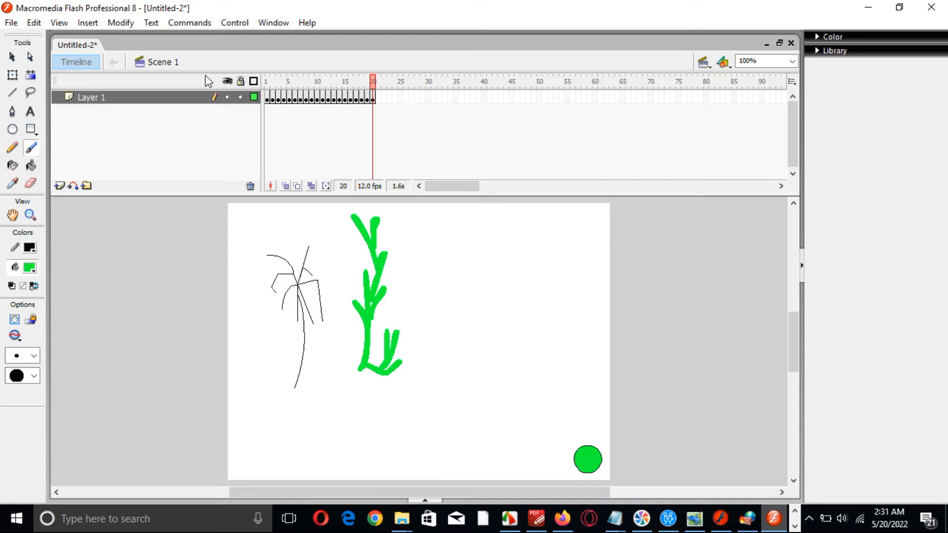
- Compare the stage contents of frames 12, 20 and 19
click(328, 98)
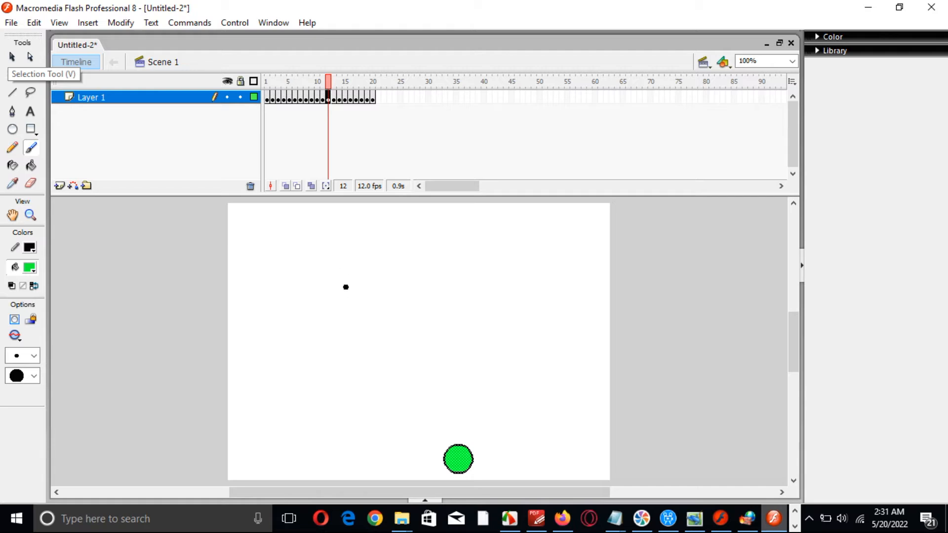
click(372, 98)
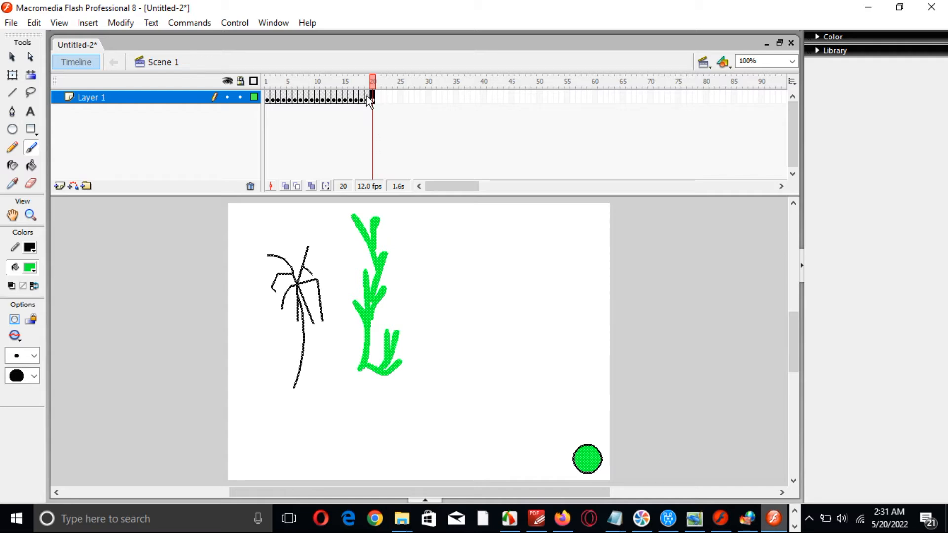
click(366, 97)
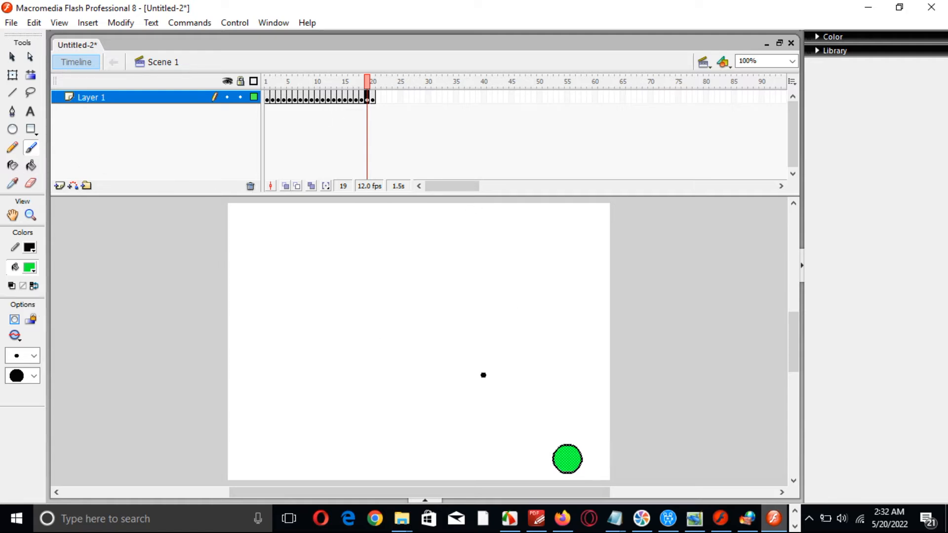
- Apply the green radial gradient fill to the brushed plant and the circle in frame 20, and deselect the artwork
click(373, 97)
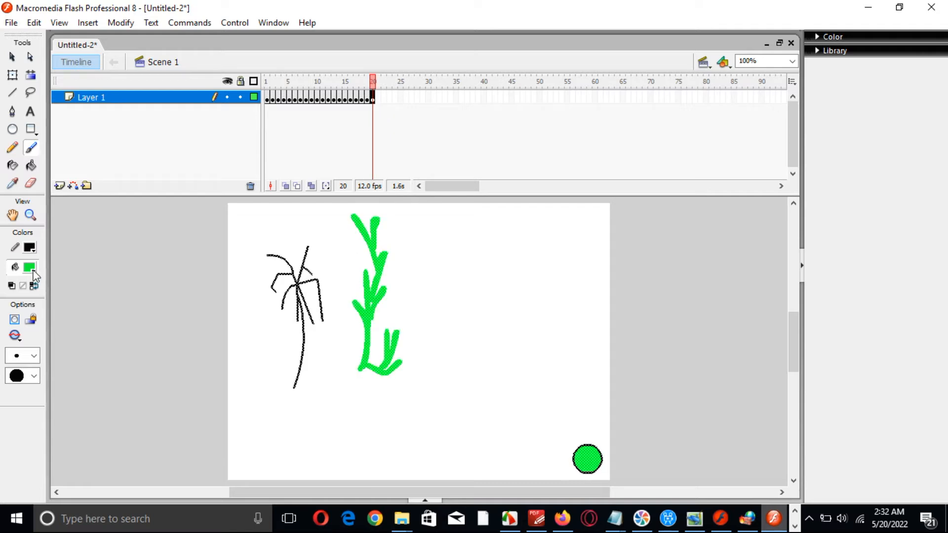
click(12, 57)
click(30, 267)
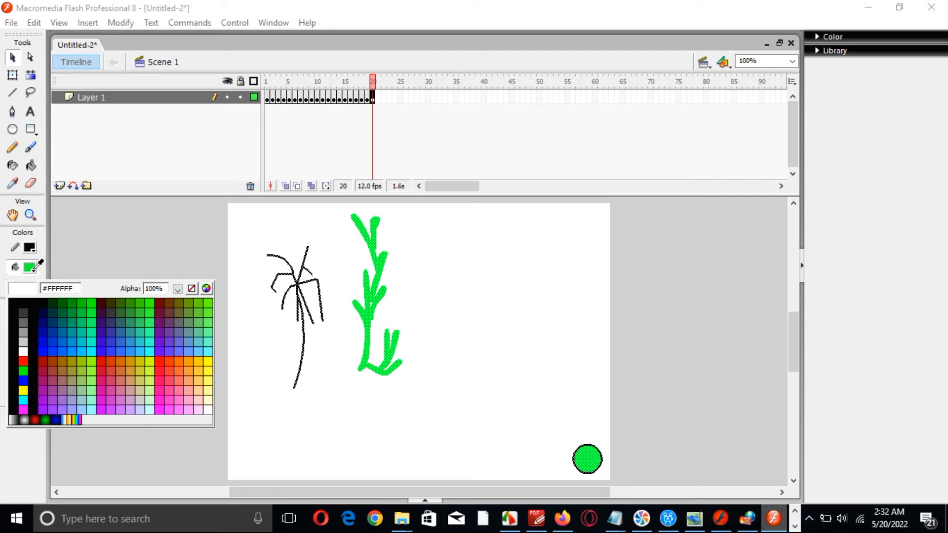
click(47, 420)
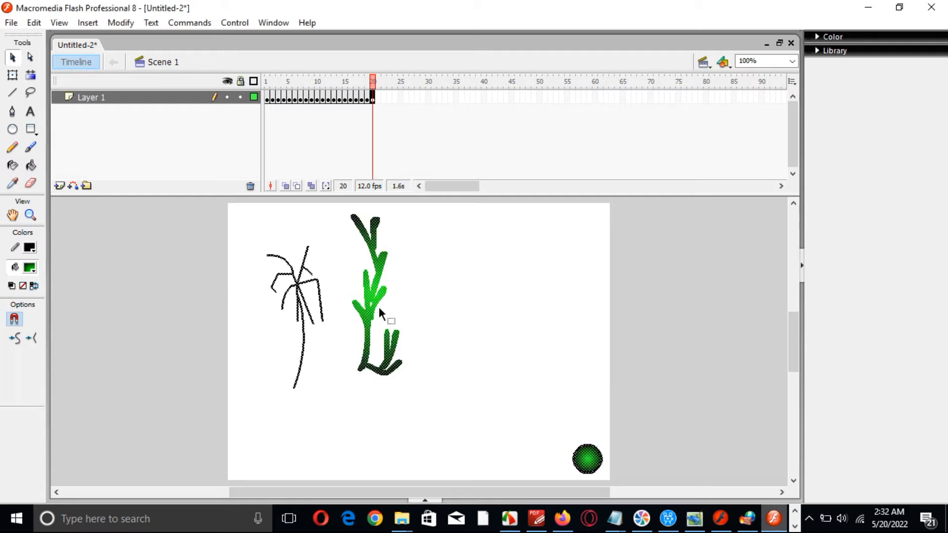
click(346, 393)
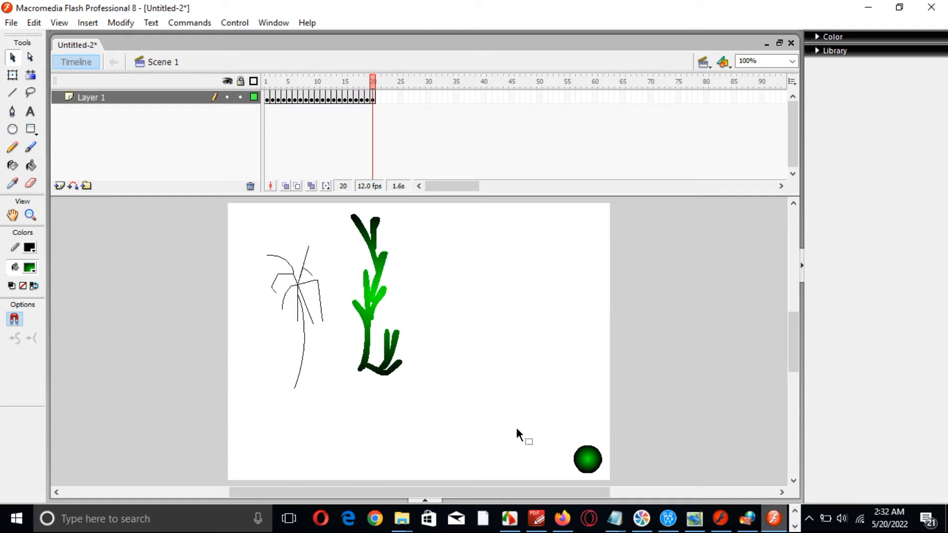
- Apply the rainbow linear gradient fill to the circle in frame 20 and deselect it
click(595, 468)
click(31, 270)
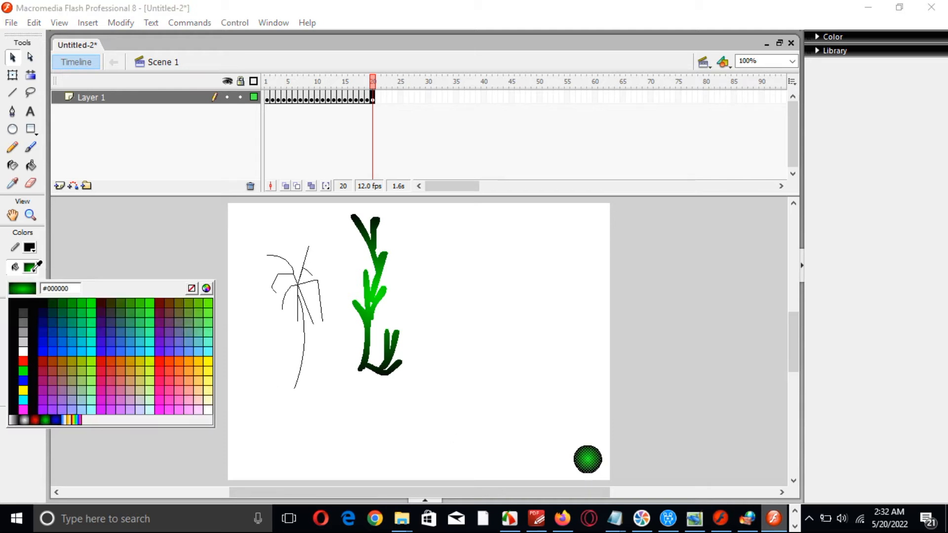
click(77, 419)
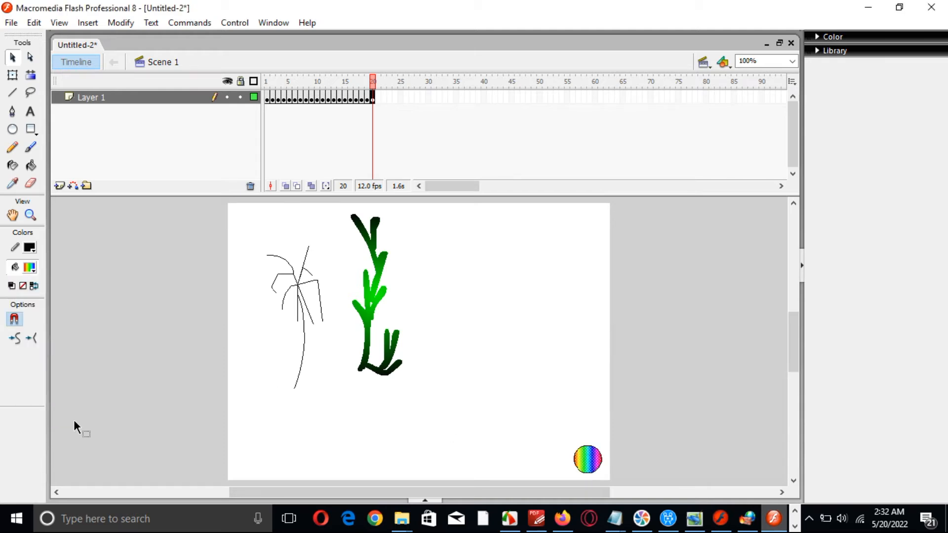
click(517, 438)
- Fill the brushed plant in frame 20 with the red radial gradient and deselect it
click(372, 289)
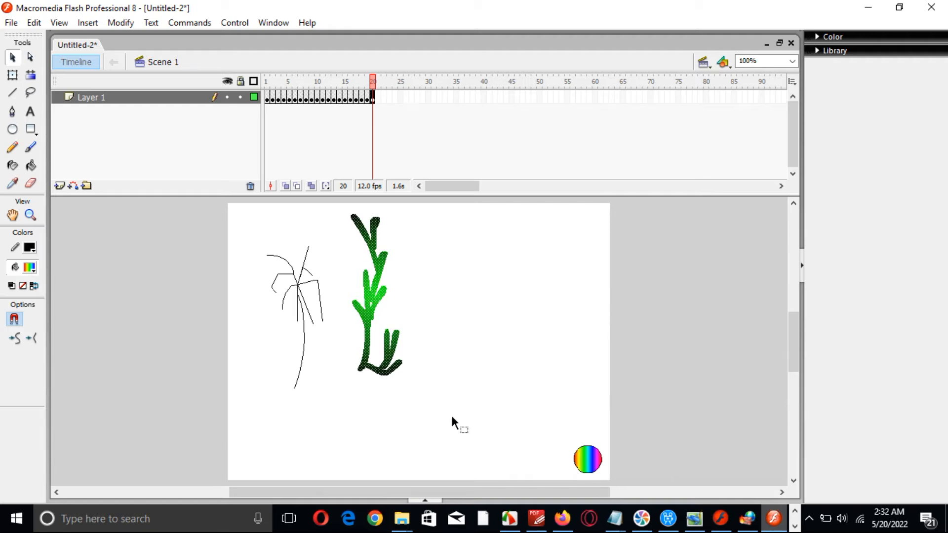
click(30, 267)
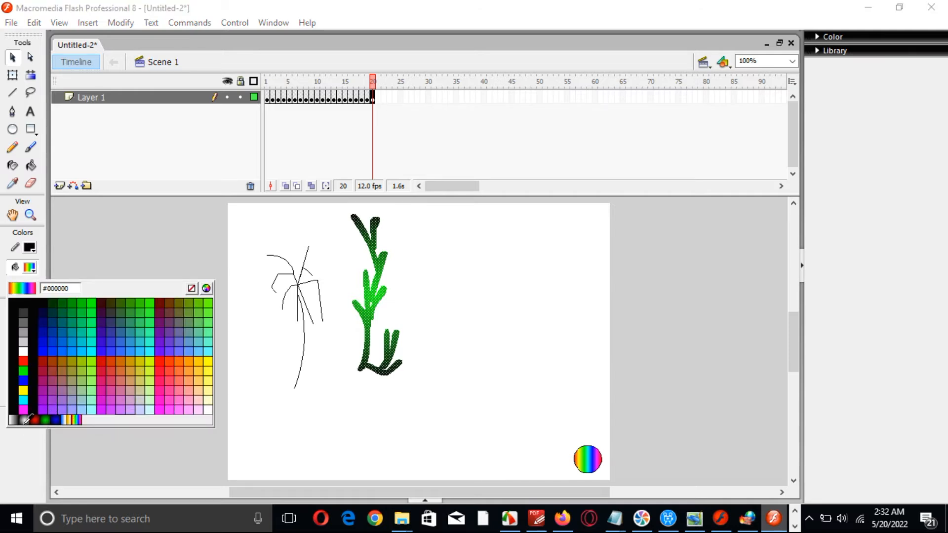
click(36, 420)
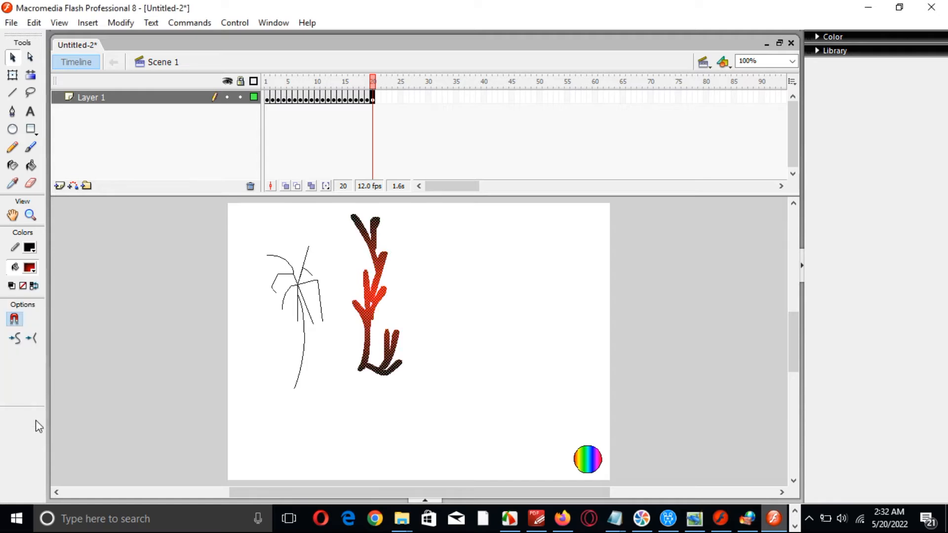
click(434, 398)
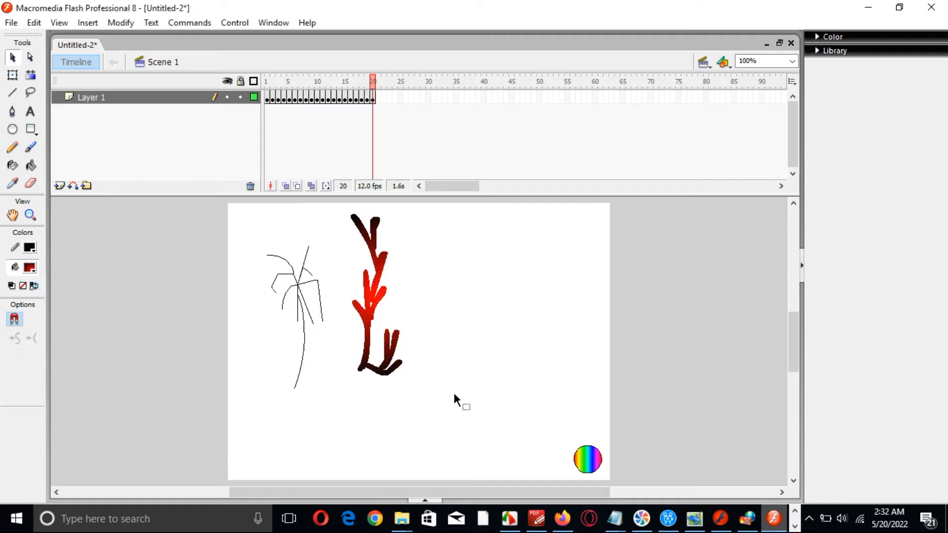
- Erase strips across the pencil tree and the red plant with the Eraser tool, using a round shape and a small square one
click(30, 183)
mouse_move(296, 303)
mouse_down()
mouse_move(338, 291)
mouse_move(339, 316)
mouse_move(397, 300)
mouse_up()
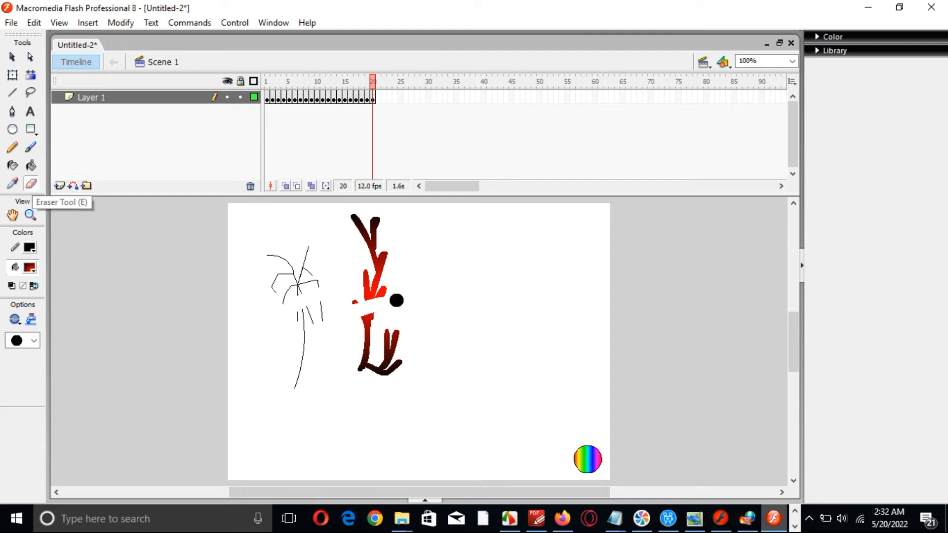
click(34, 341)
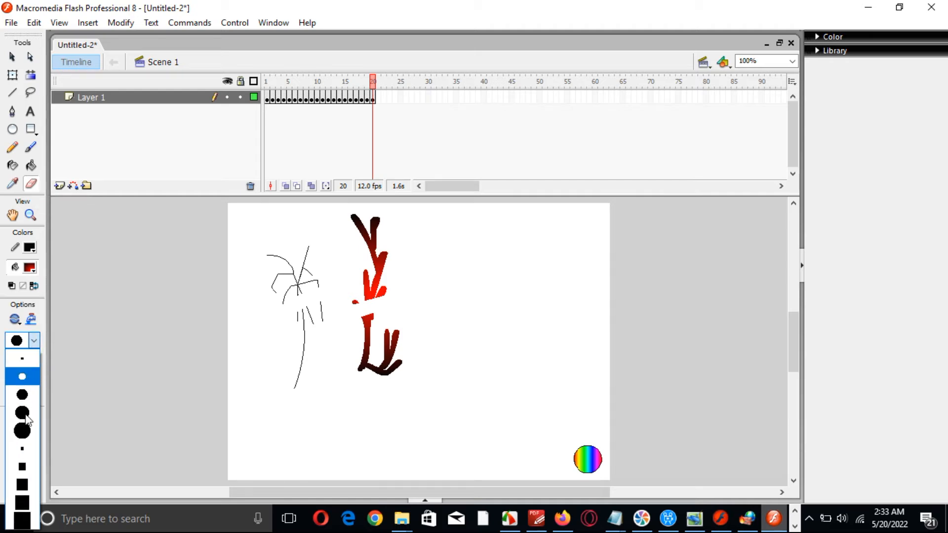
click(25, 453)
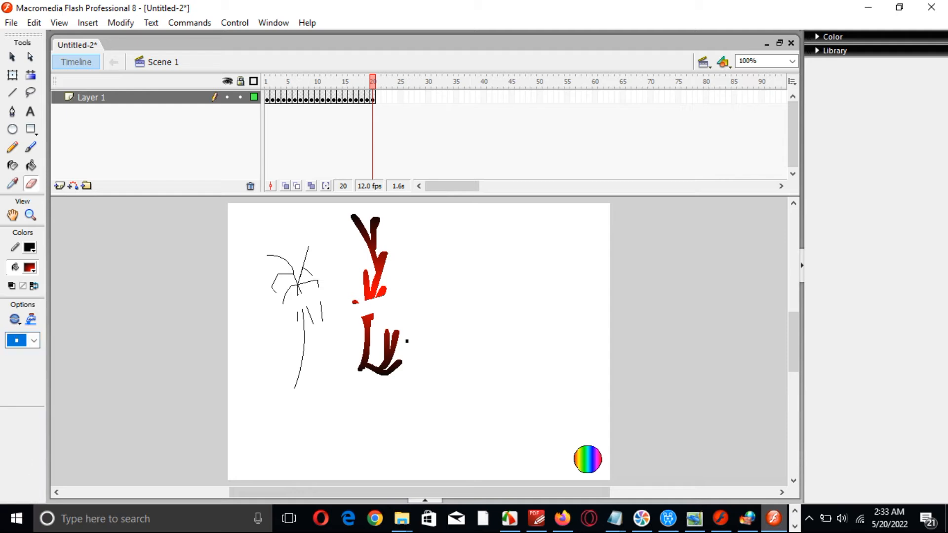
mouse_move(407, 341)
mouse_down()
mouse_move(367, 371)
mouse_move(387, 359)
mouse_move(402, 365)
mouse_move(397, 384)
mouse_up()
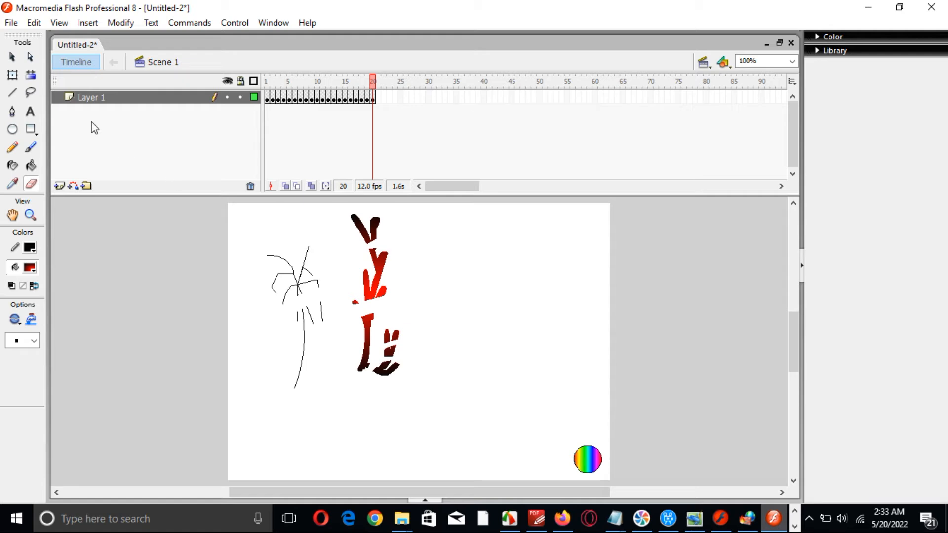
- Delete the pencil tree and the red plant from frame 20, leaving only the circle
click(12, 76)
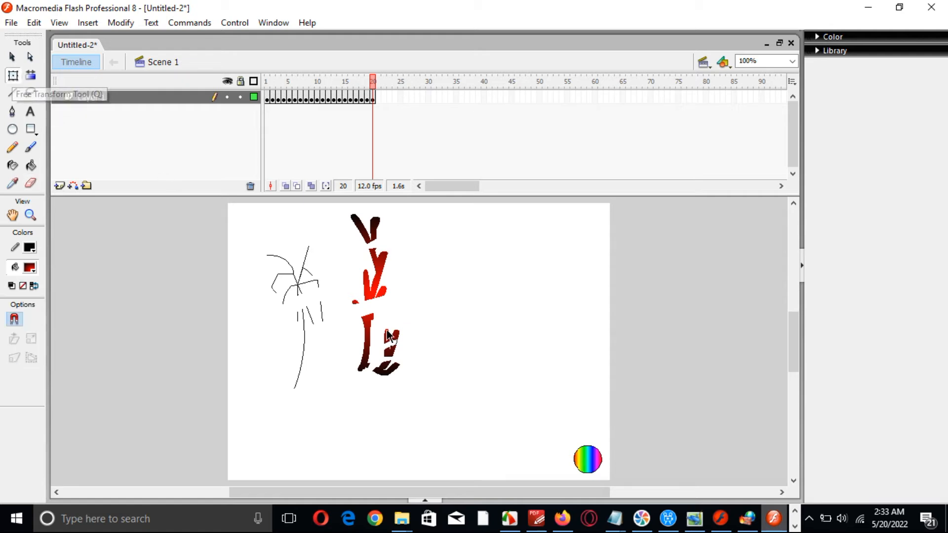
mouse_move(254, 402)
mouse_down()
mouse_move(487, 413)
mouse_move(464, 204)
mouse_up()
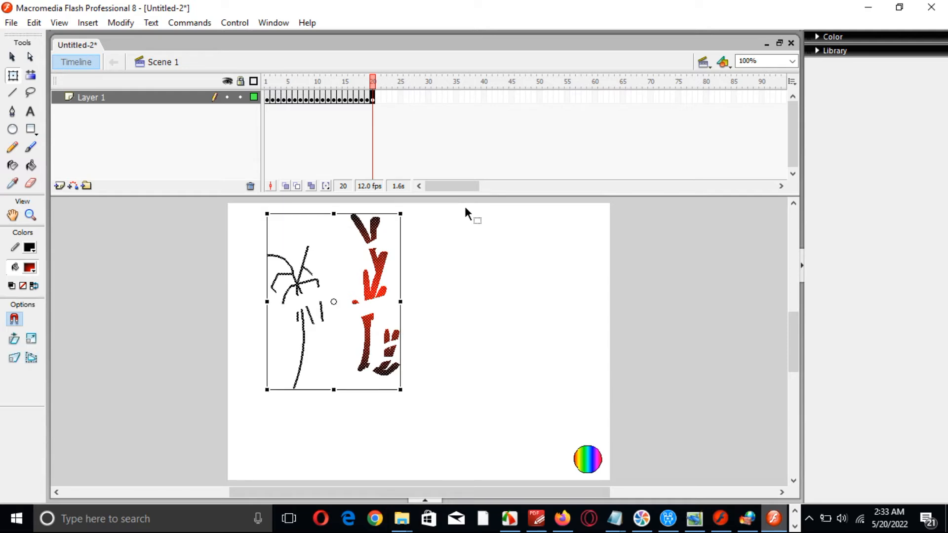
key(Delete)
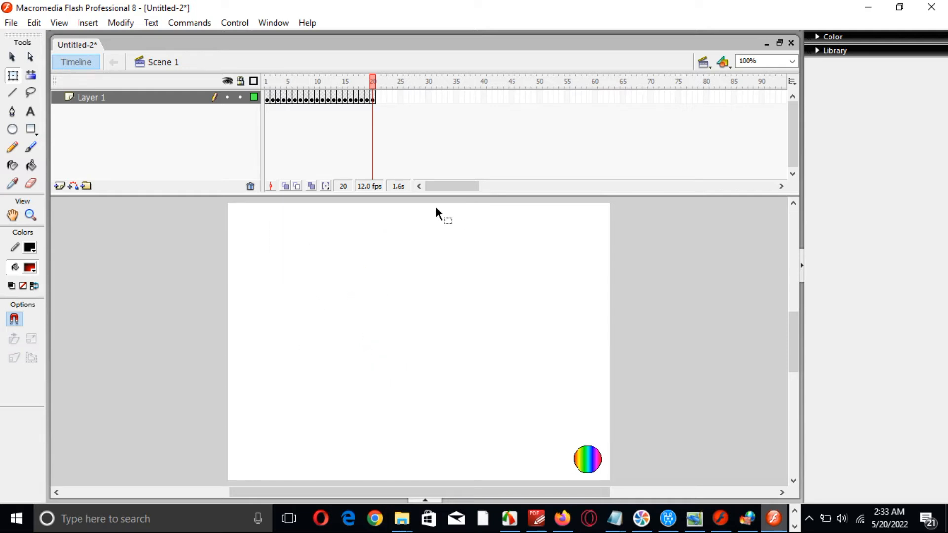
- Rename Layer 1 as Lingkaran
double_click(121, 97)
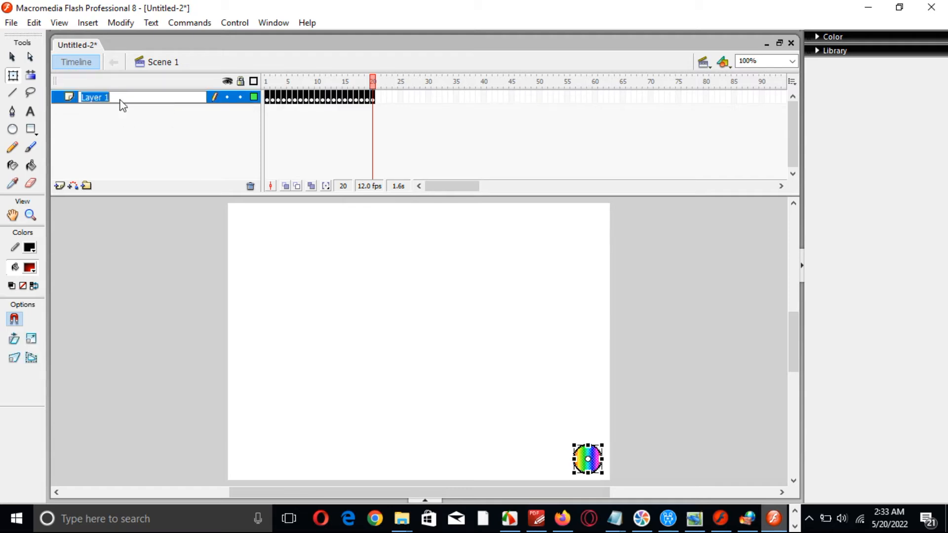
key(BackSpace)
text(Lingkaran)
key(Return)
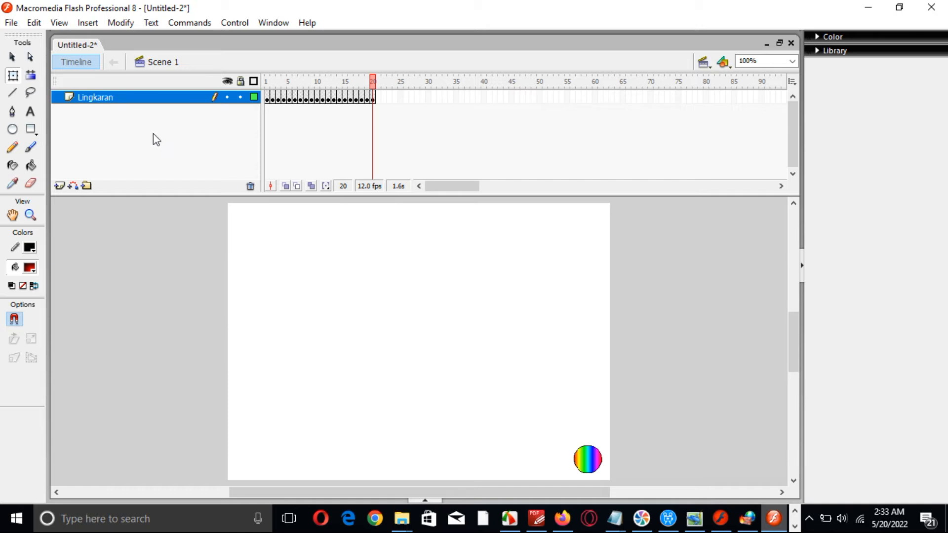
- Insert a new layer above the Lingkaran layer and delete that new layer again
right_click(151, 102)
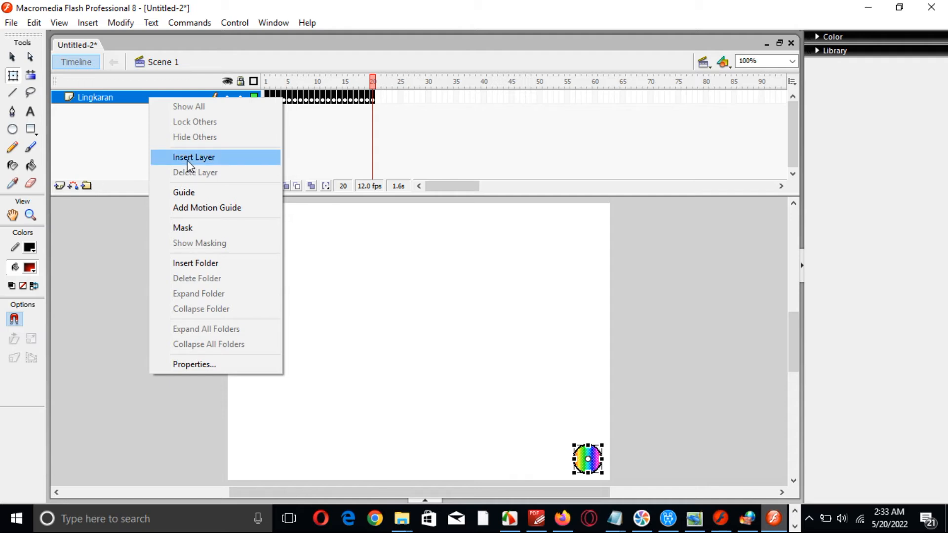
click(123, 155)
right_click(121, 95)
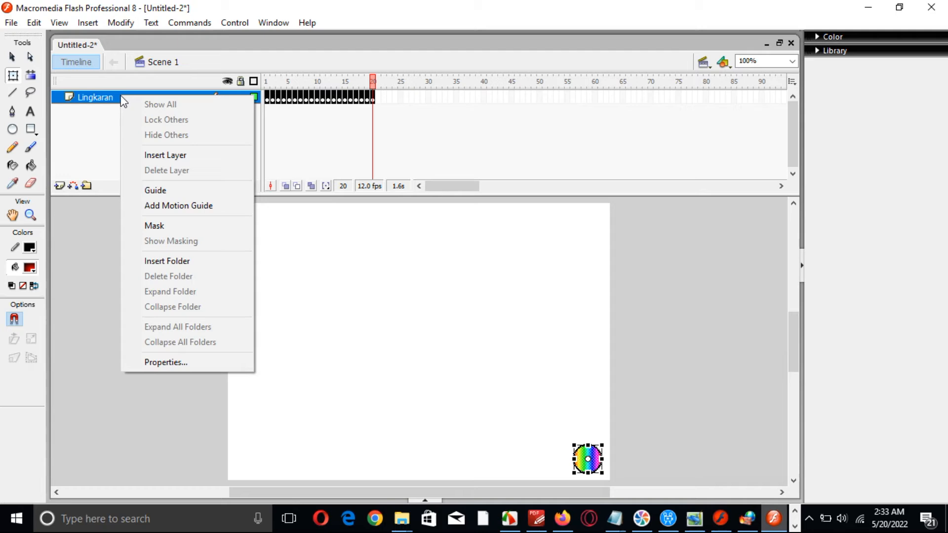
click(171, 157)
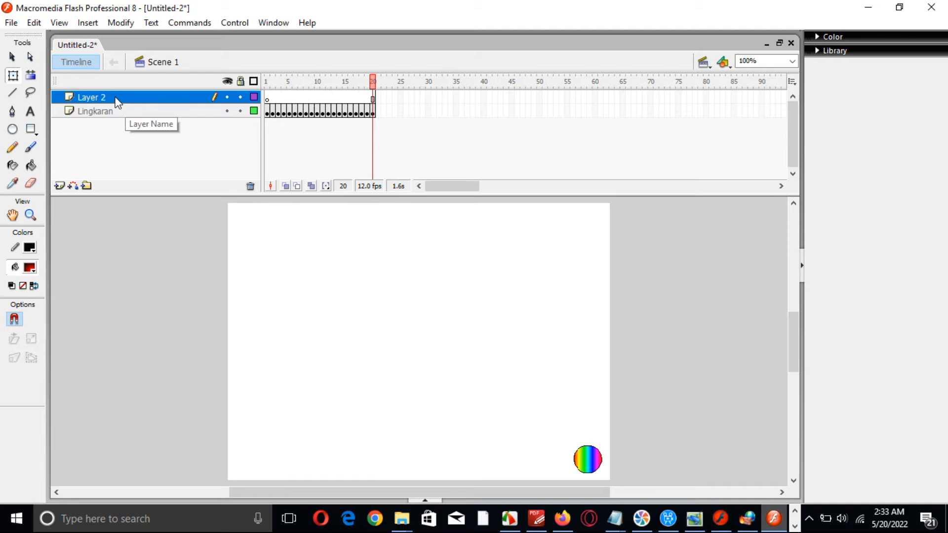
right_click(117, 99)
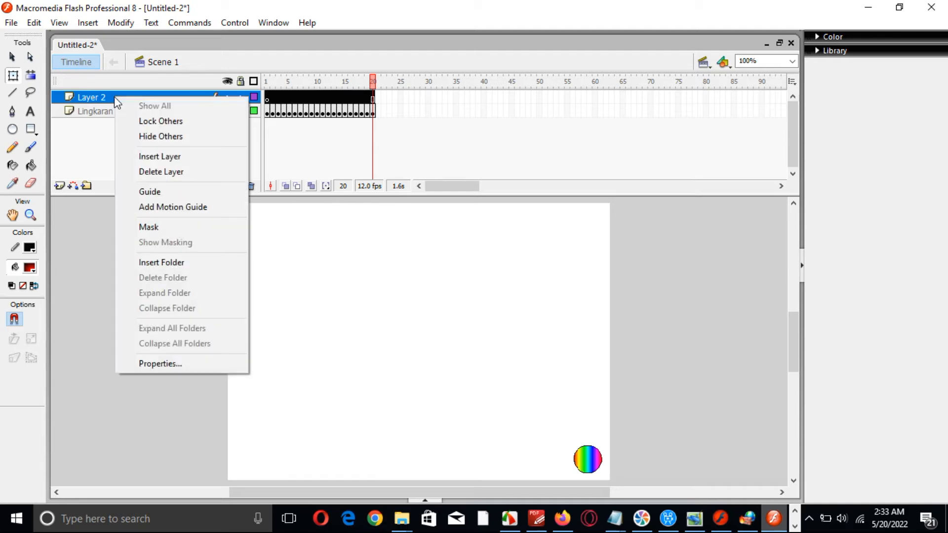
click(169, 174)
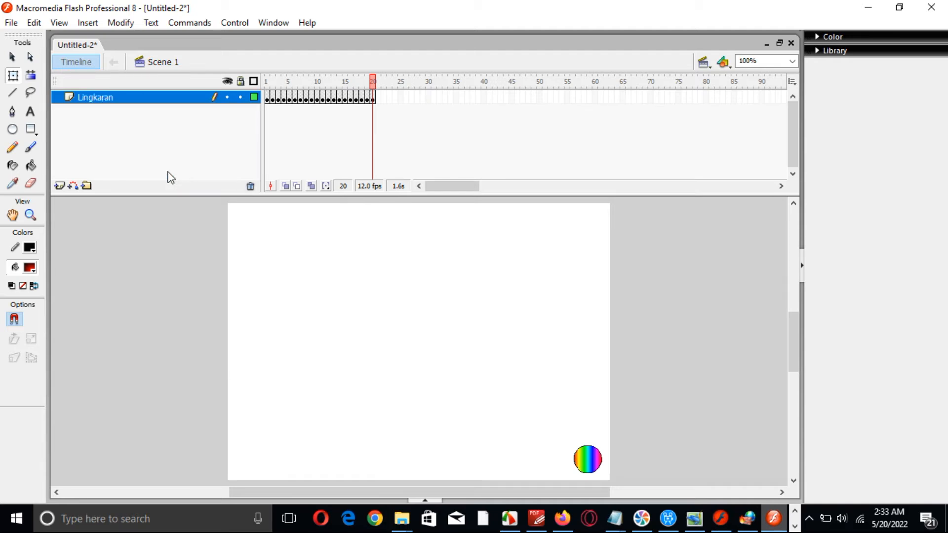
- Add a new layer above Lingkaran and name it Kotak
click(59, 186)
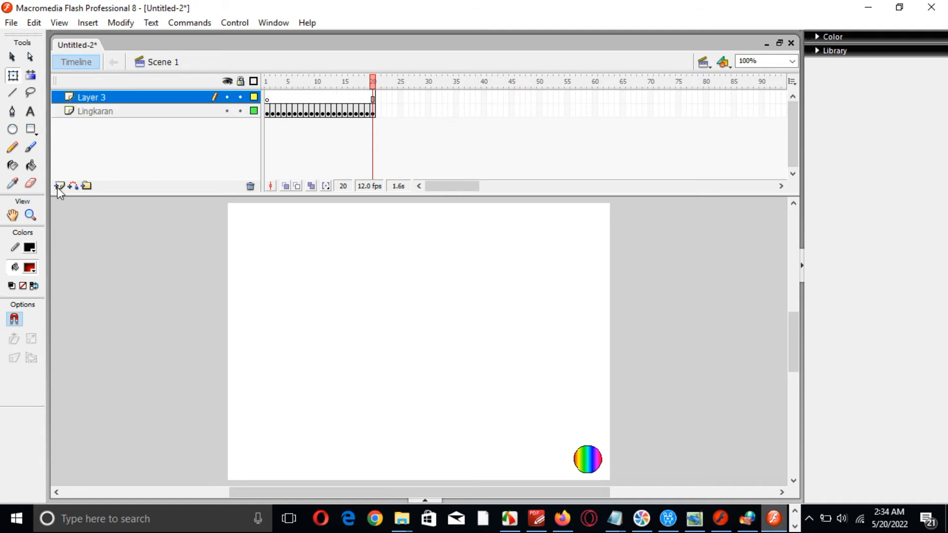
double_click(115, 97)
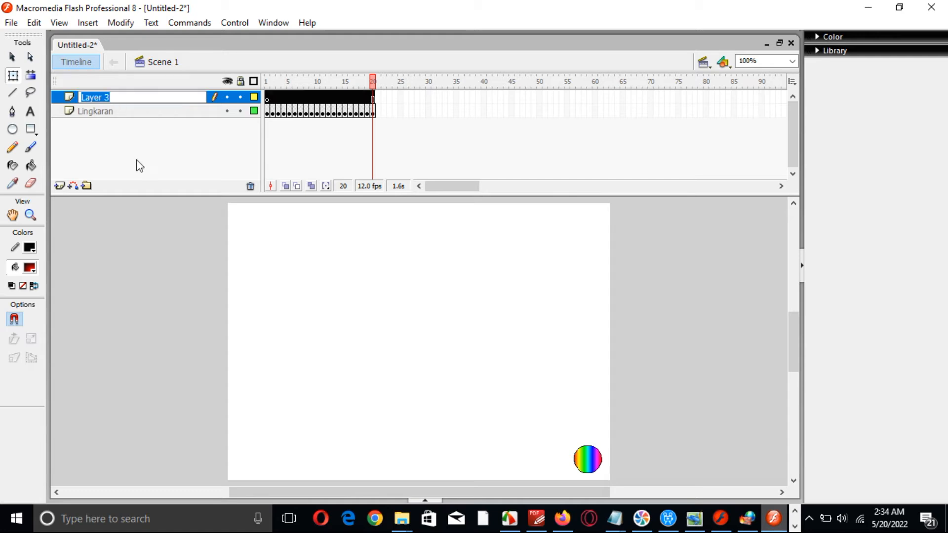
text(Bo)
key(BackSpace)
text(Kotak)
click(140, 165)
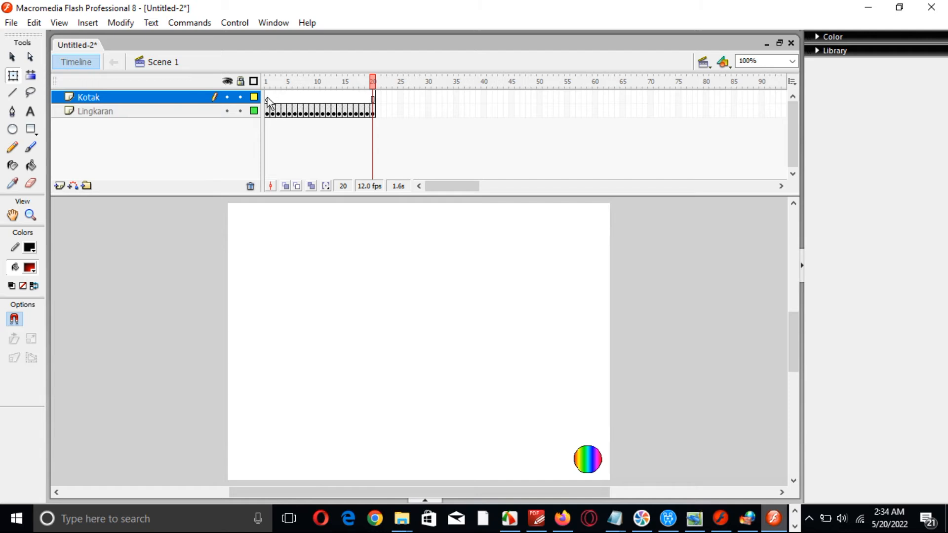
- Hide the Lingkaran layer to examine the Kotak layer's frames on their own, show it again, and compare both layers' frames
drag(270, 99, 374, 99)
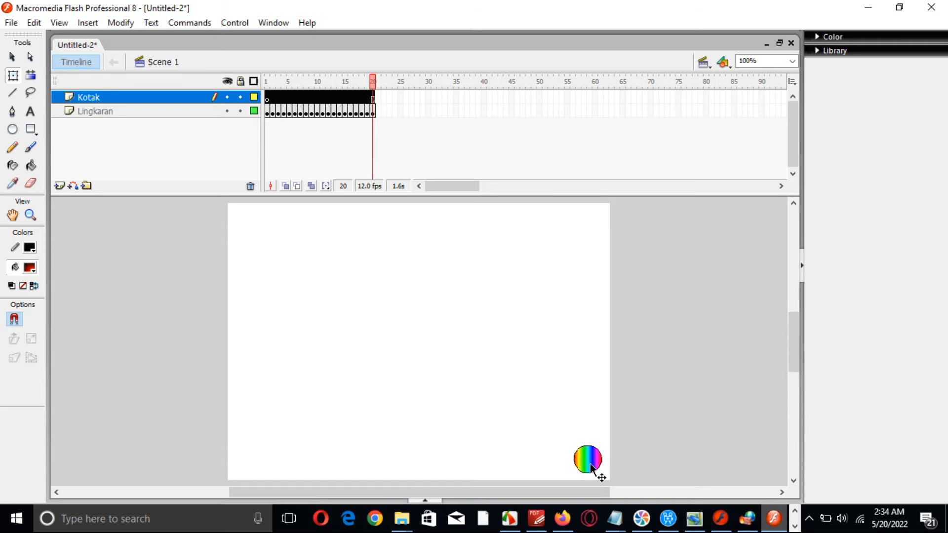
click(227, 111)
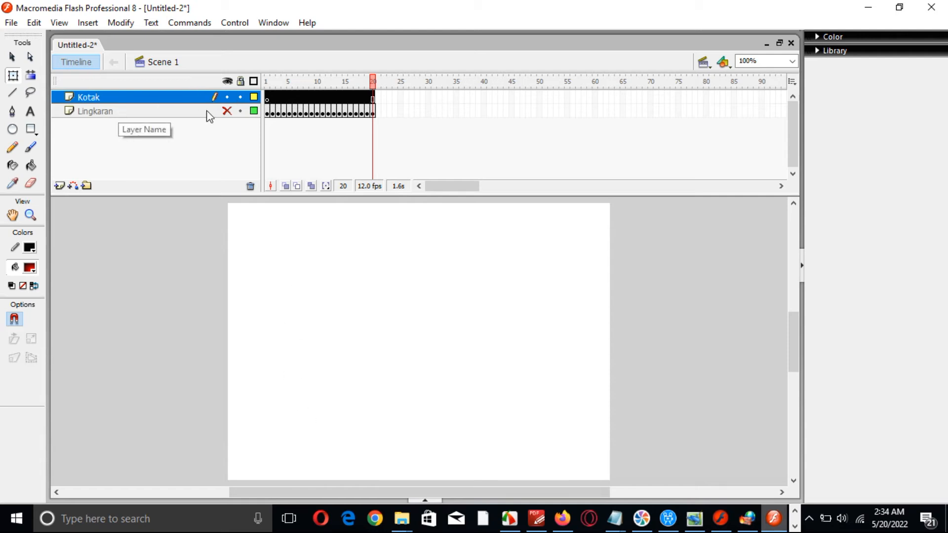
click(268, 95)
drag(270, 96, 368, 96)
click(408, 125)
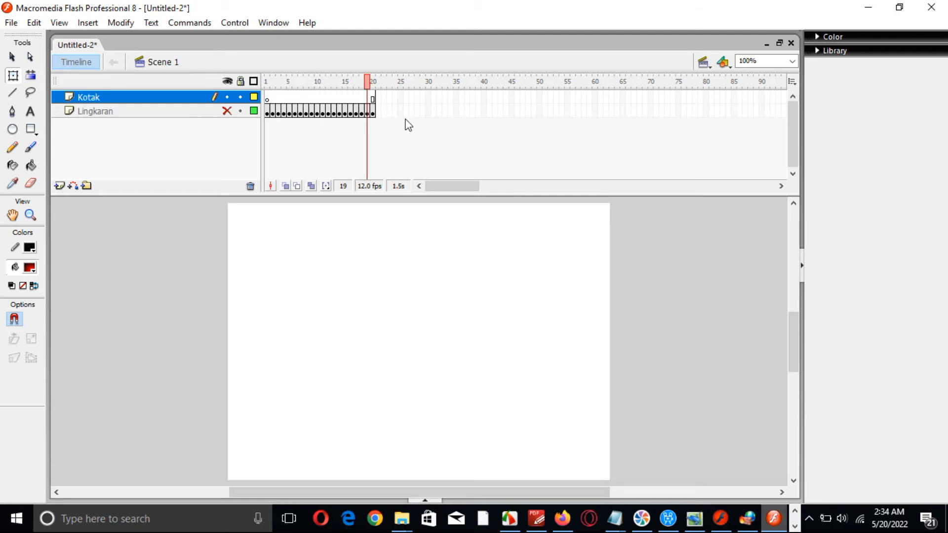
click(227, 110)
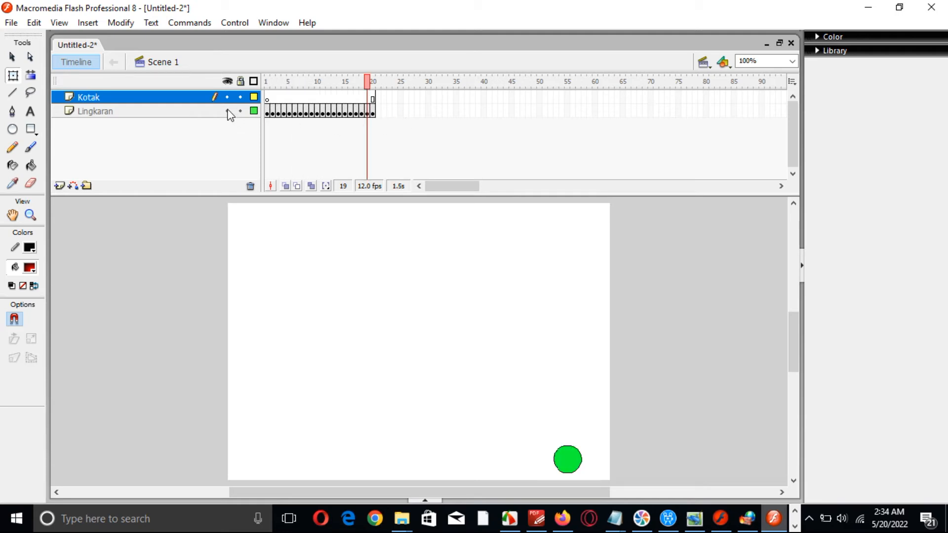
drag(267, 97, 309, 109)
click(324, 163)
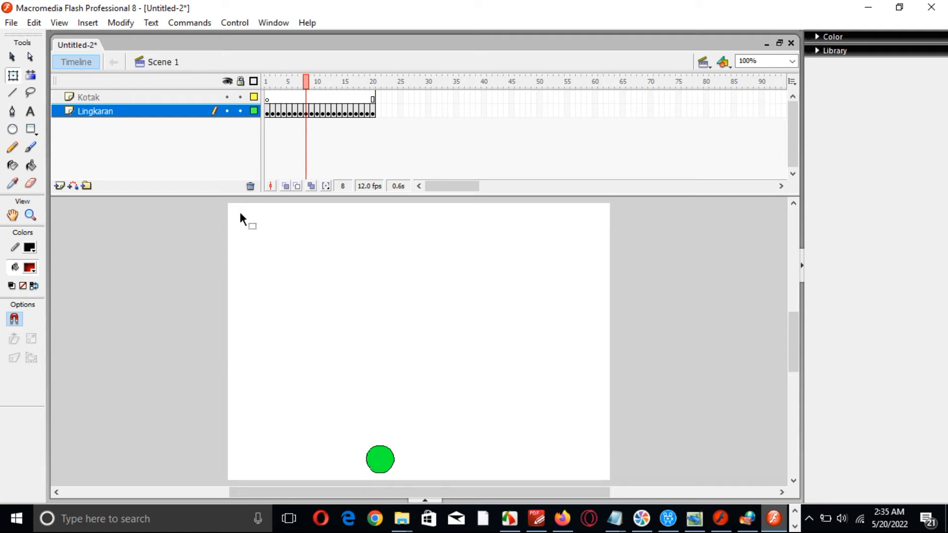
- Draw a small upright rectangle with the red radial gradient in the stage's upper-left corner, in frame 1 of the Kotak layer
click(267, 97)
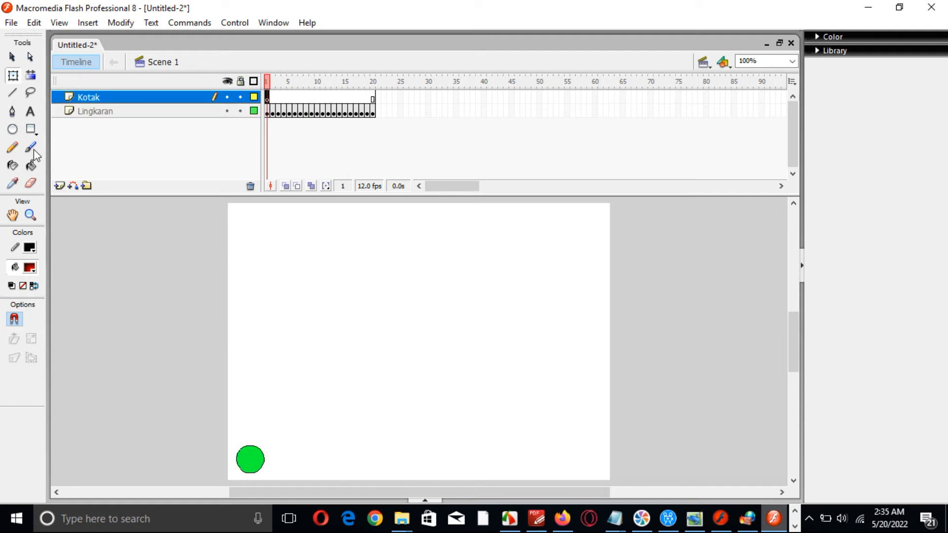
click(31, 130)
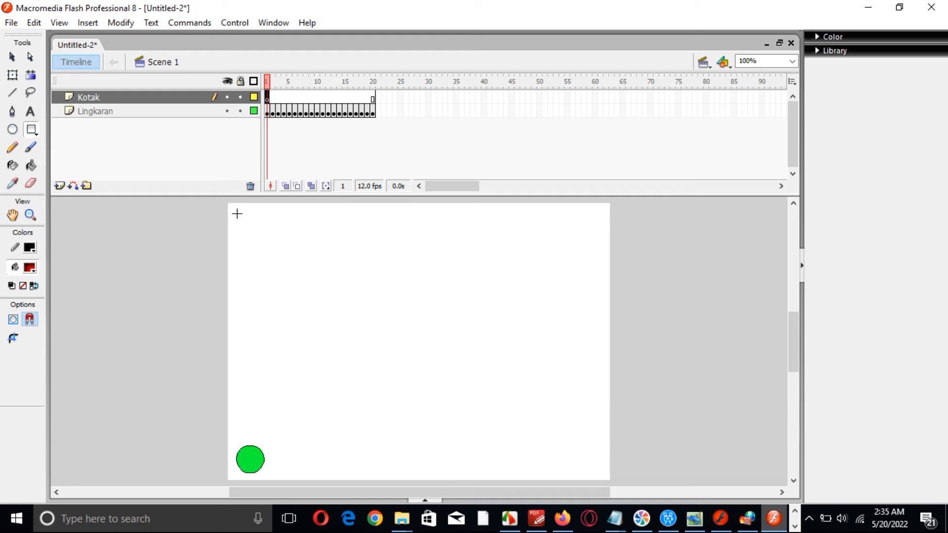
drag(233, 211, 250, 237)
drag(256, 241, 255, 243)
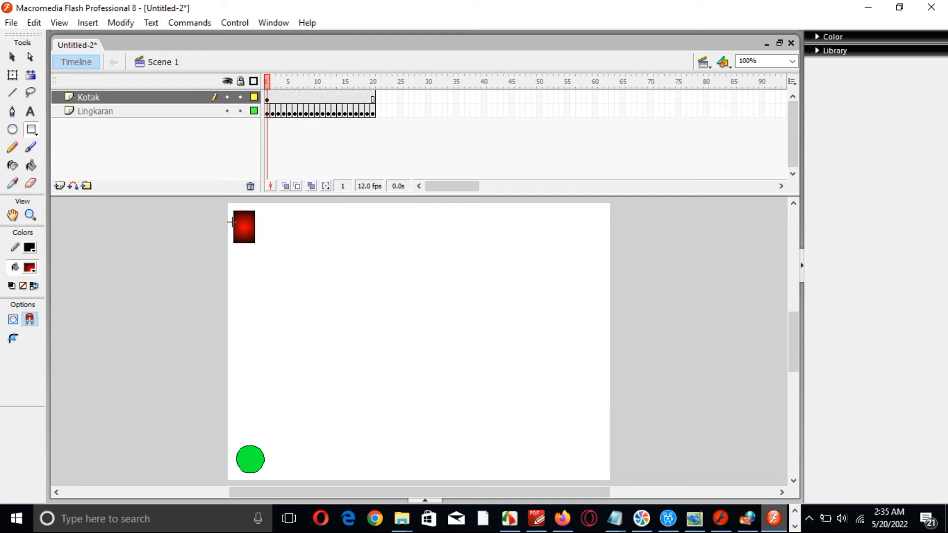
- Insert a keyframe in frame 2 of the Kotak layer and nudge the rectangle right until it is nearly above the circle
right_click(271, 96)
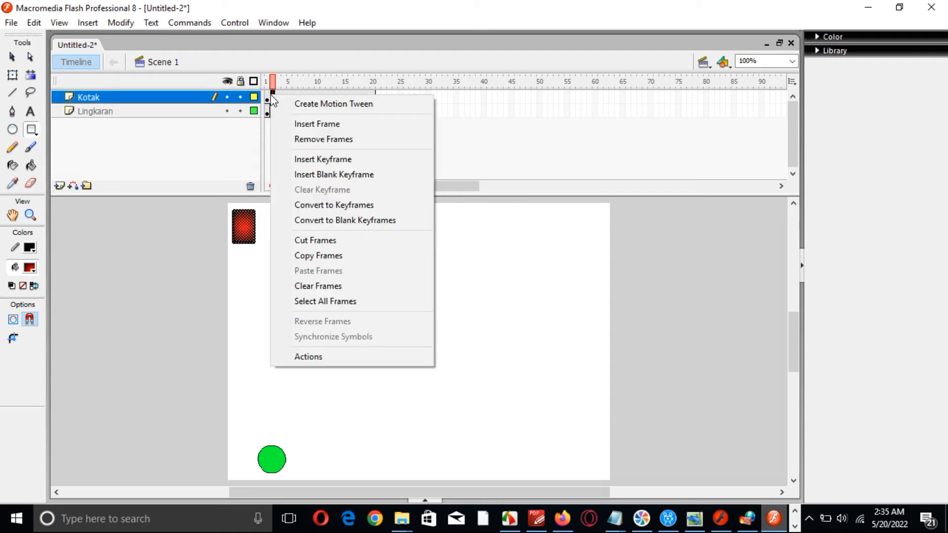
click(336, 160)
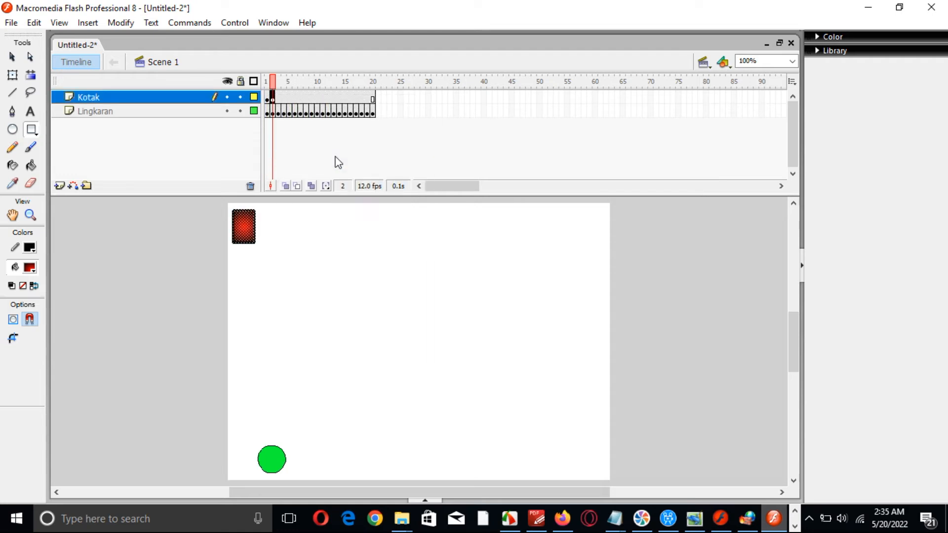
key(Right)
key(Right)
key(Right)
key(Right)
key(Right)
key(Right)
key(Right)
key(Right)
key(Right)
key(Right)
key(Right)
key(Right)
key(Right)
key(Right)
key(Right)
key(Right)
key(Right)
key(Right)
key(Right)
key(Right)
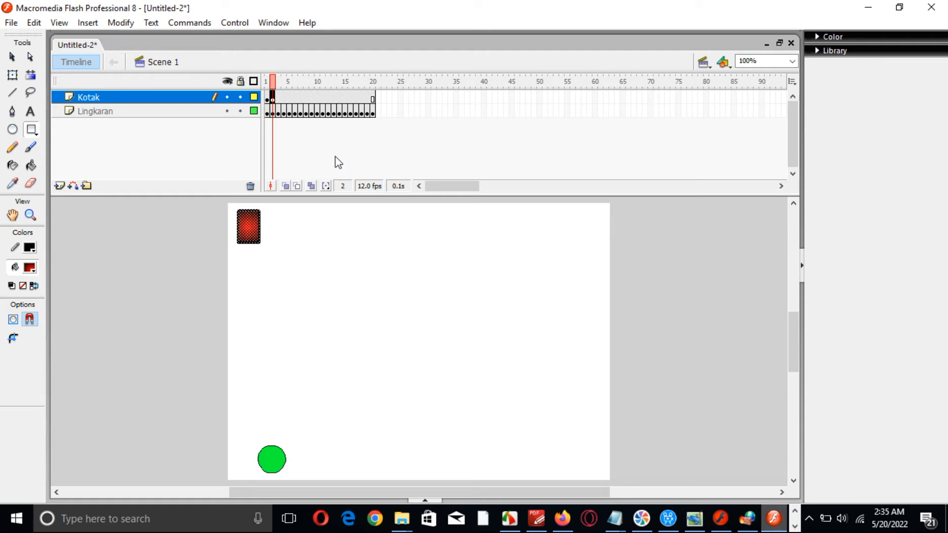
key(Right)
key(Right)
key(Right)
key(Right)
key(Right)
key(Right)
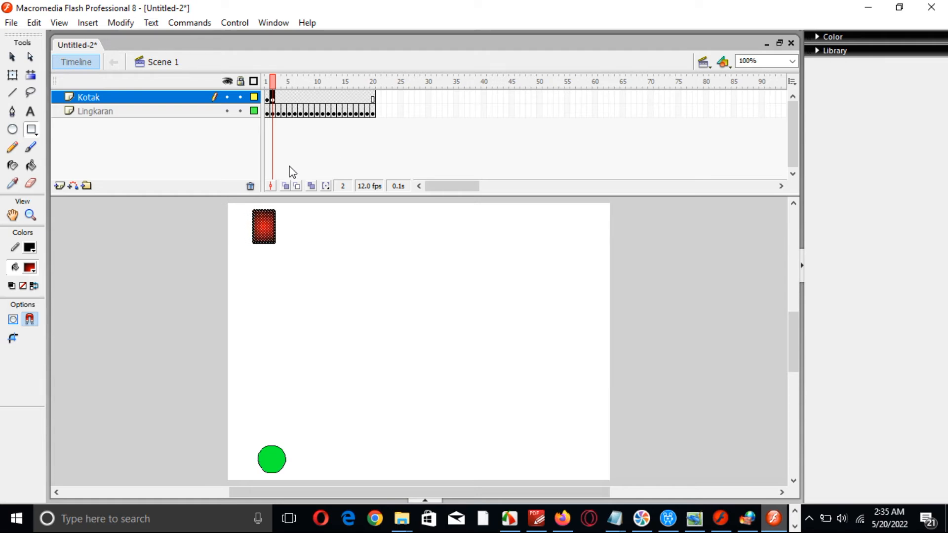
- Insert a keyframe in frame 3 of the Kotak layer and nudge the rectangle right until it is nearly above the circle
click(279, 98)
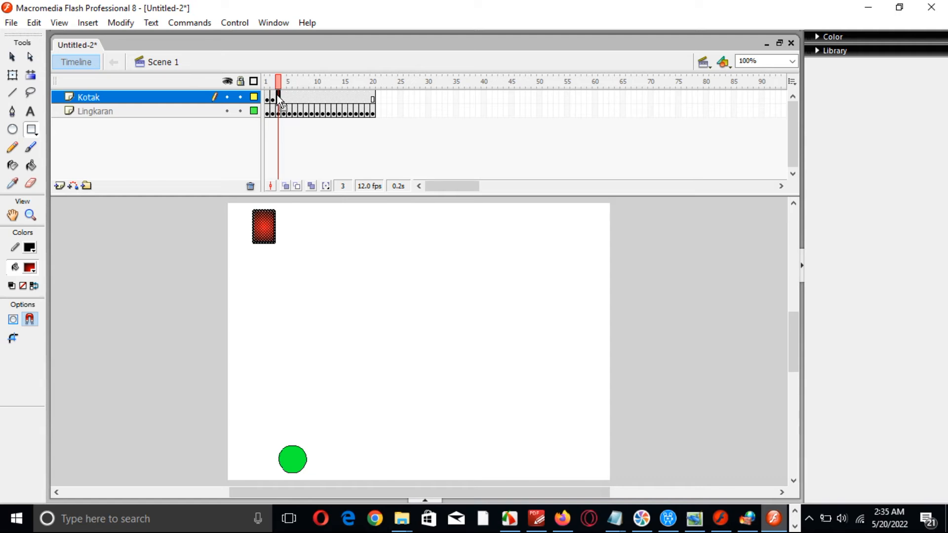
right_click(279, 99)
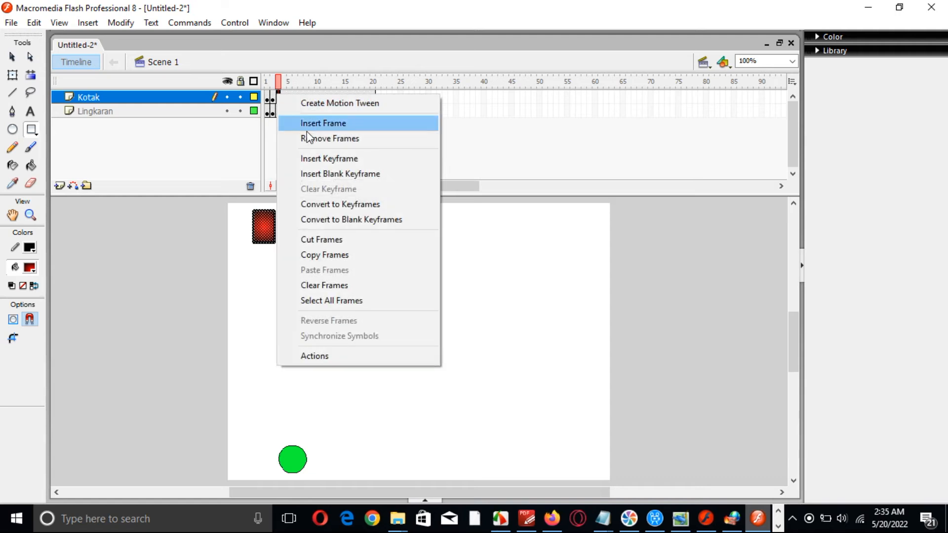
click(329, 159)
key(shift+Right)
key(shift+Right)
key(shift+Right)
key(shift+Right)
key(shift+Right)
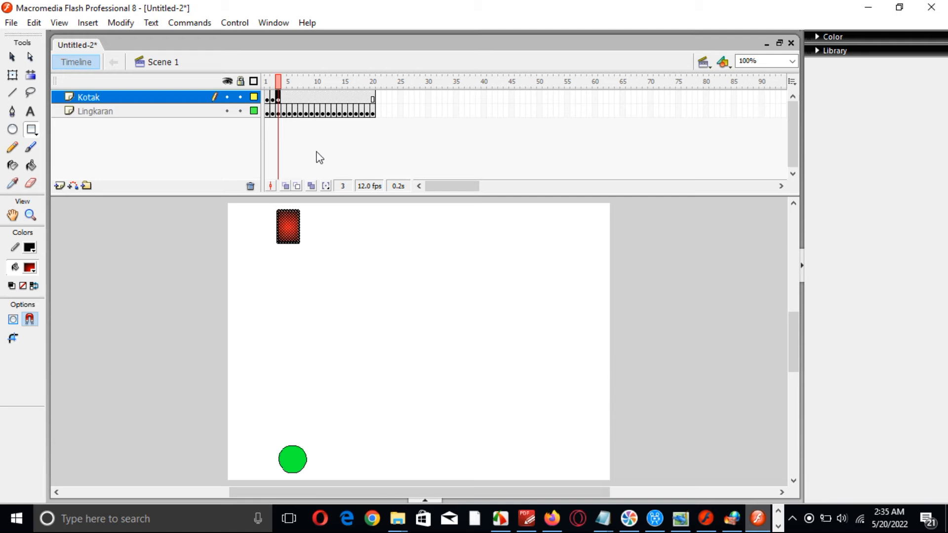
- Insert keyframes in frames 4 and 5 of the Kotak layer and nudge the frame 5 rectangle right until it is nearly above the circle
right_click(284, 97)
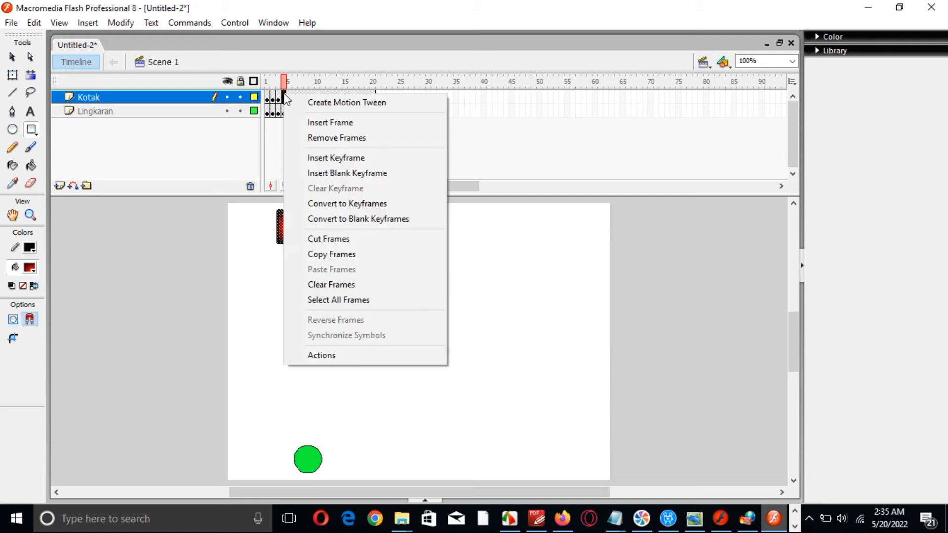
click(347, 157)
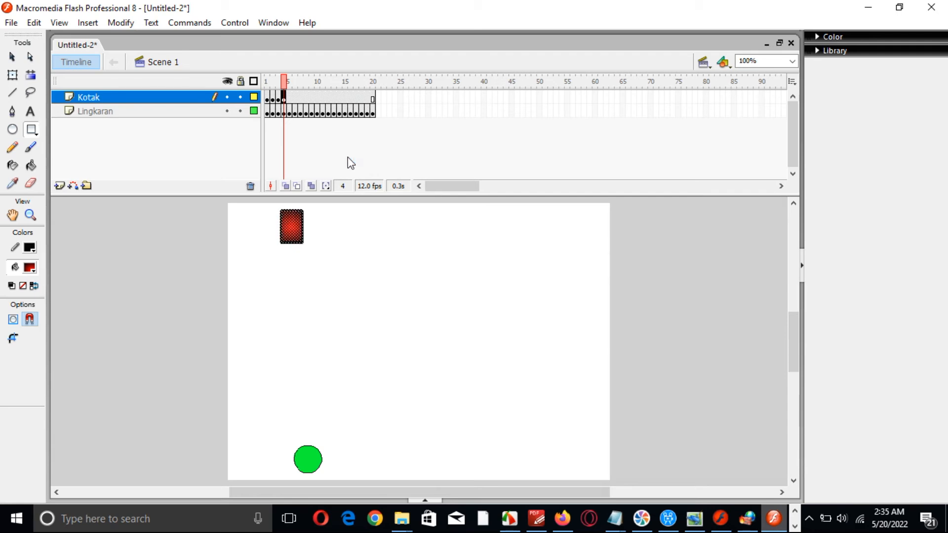
right_click(289, 96)
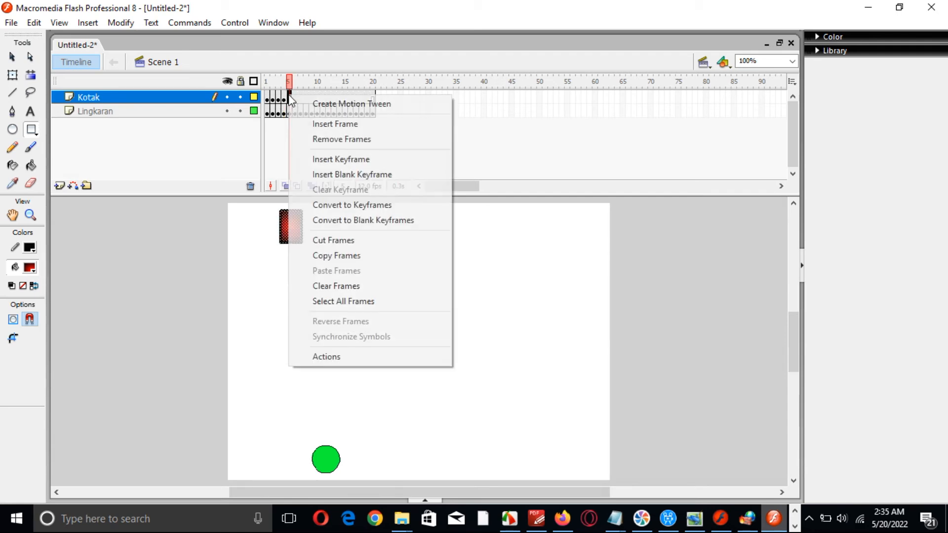
click(339, 159)
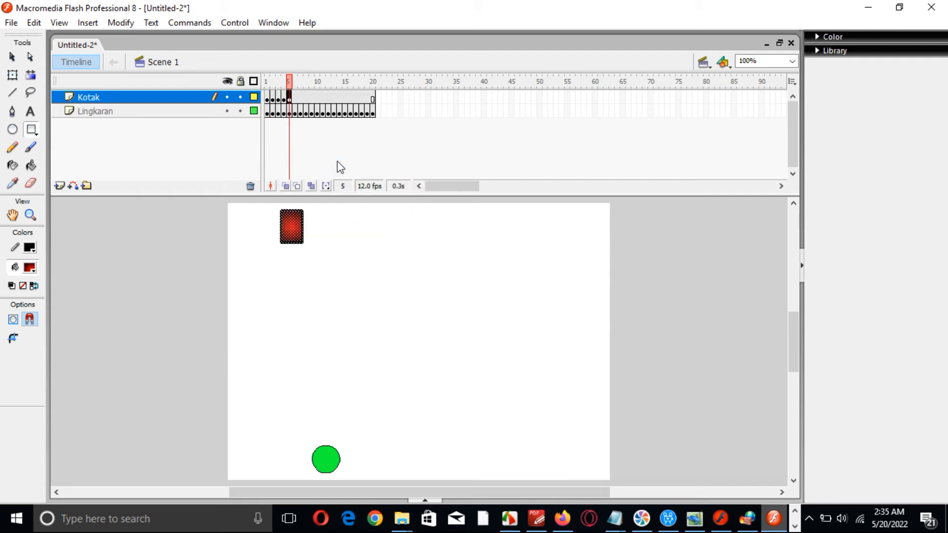
key(Right)
key(Right)
key(Right)
key(Right)
key(Right)
key(Right)
key(Right)
key(Right)
key(Right)
key(Right)
key(Right)
key(Right)
key(Right)
key(Right)
key(Right)
key(Right)
key(Right)
key(Right)
key(Right)
key(Right)
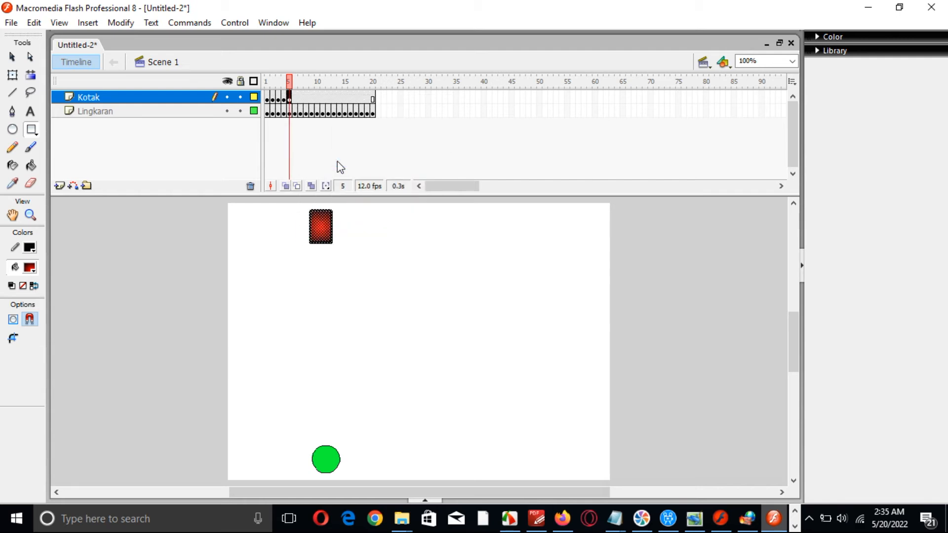
- Return to frame 4 of the Kotak layer, nudge its rectangle right toward the circle's position, and compare it with frame 5
click(285, 97)
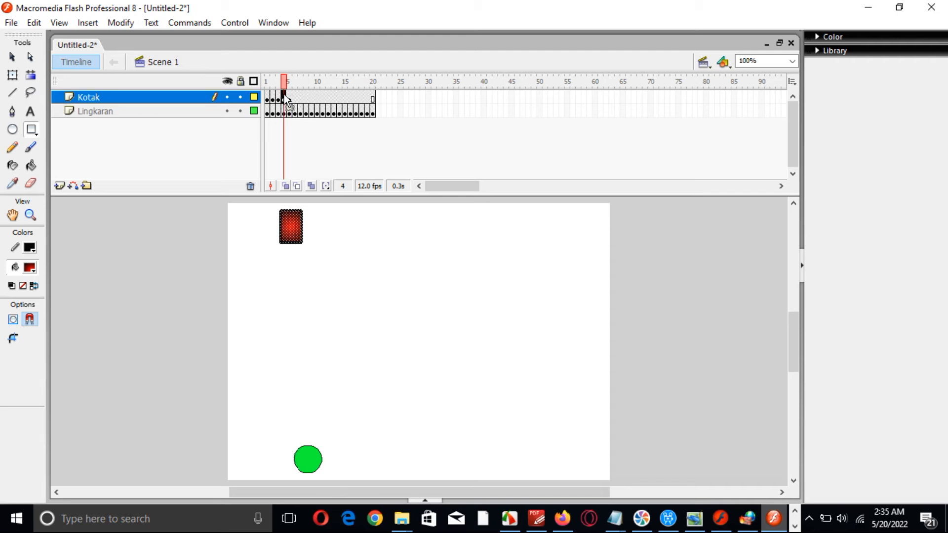
key(Right)
key(Right)
key(Right)
key(Right)
key(Right)
key(Right)
key(Right)
key(Right)
key(Right)
key(Right)
key(Right)
key(Right)
key(Right)
key(Right)
key(Right)
key(Right)
key(Right)
key(Right)
key(Right)
key(Right)
click(290, 98)
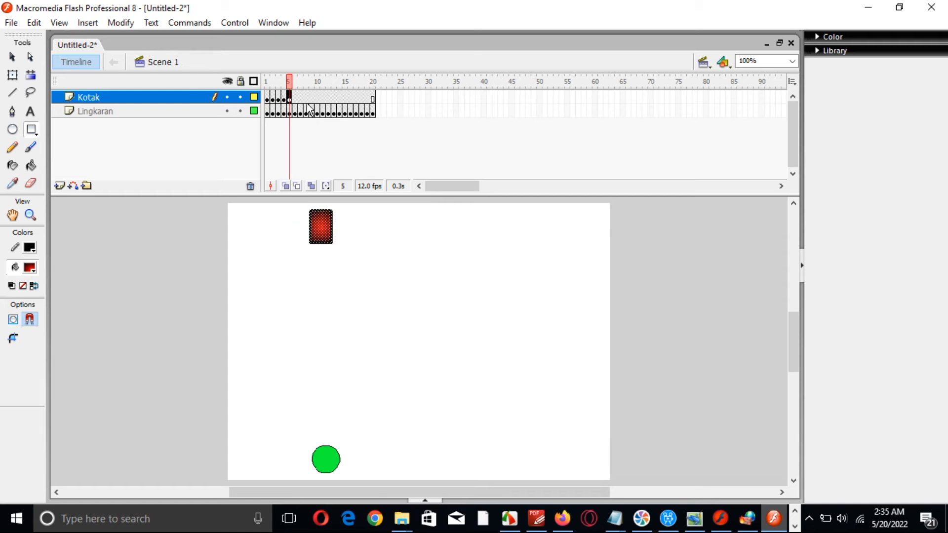
- Insert keyframes in frames 6 and 7 of the Kotak layer, nudging the rectangle right in each until it is nearly above the circle
right_click(295, 97)
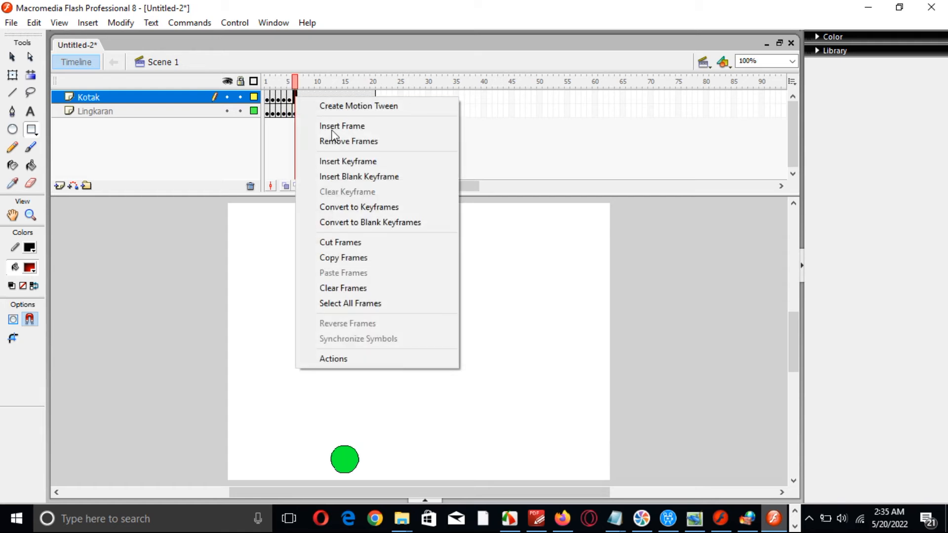
click(342, 161)
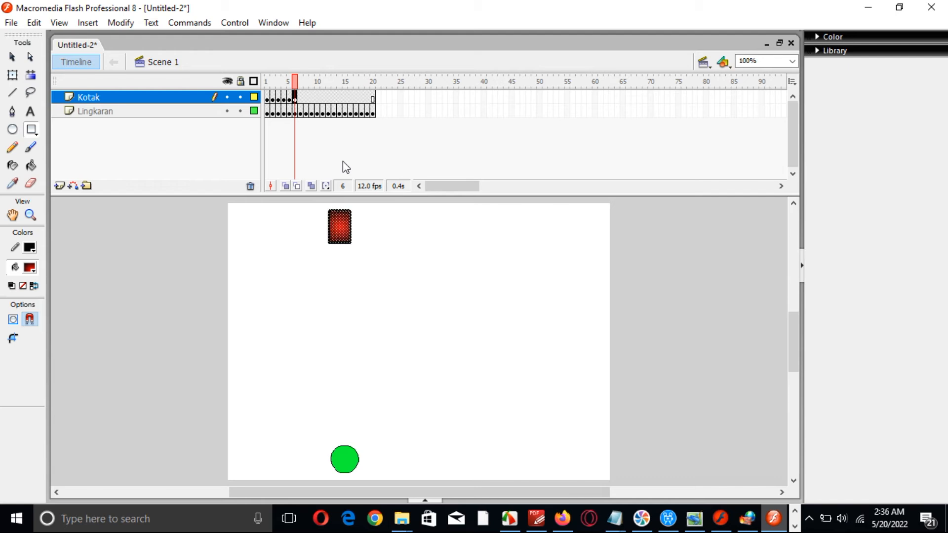
right_click(301, 98)
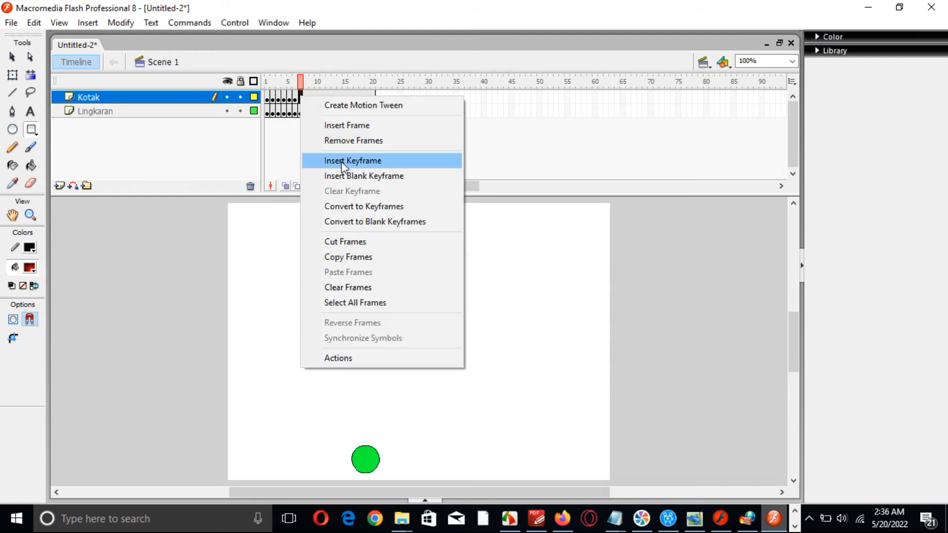
click(345, 163)
key(shift+Right)
key(shift+Right)
key(shift+Right)
key(shift+Right)
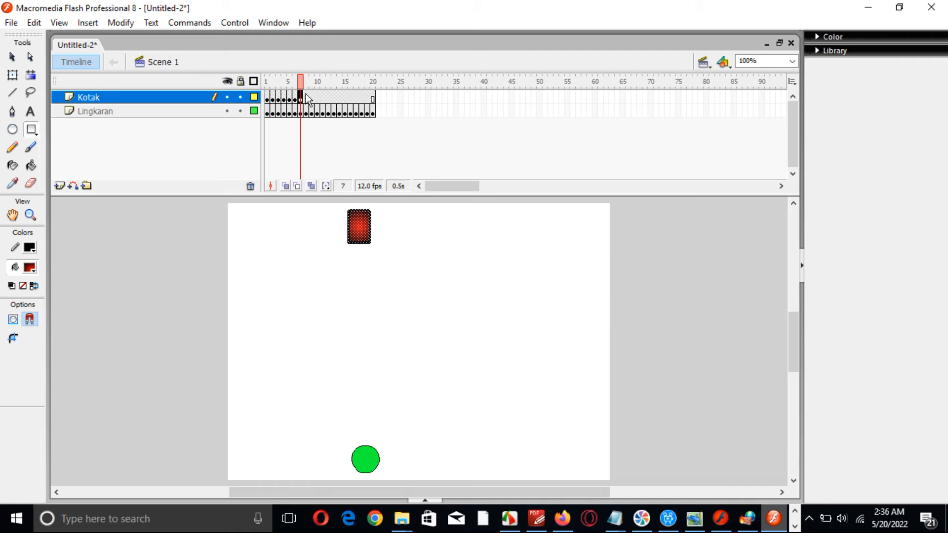
- Insert a keyframe in frame 8 of the Kotak layer and nudge the rectangle right until it is directly above the circle
right_click(306, 98)
click(353, 156)
key(shift+Right)
key(shift+Right)
key(shift+Right)
key(shift+Right)
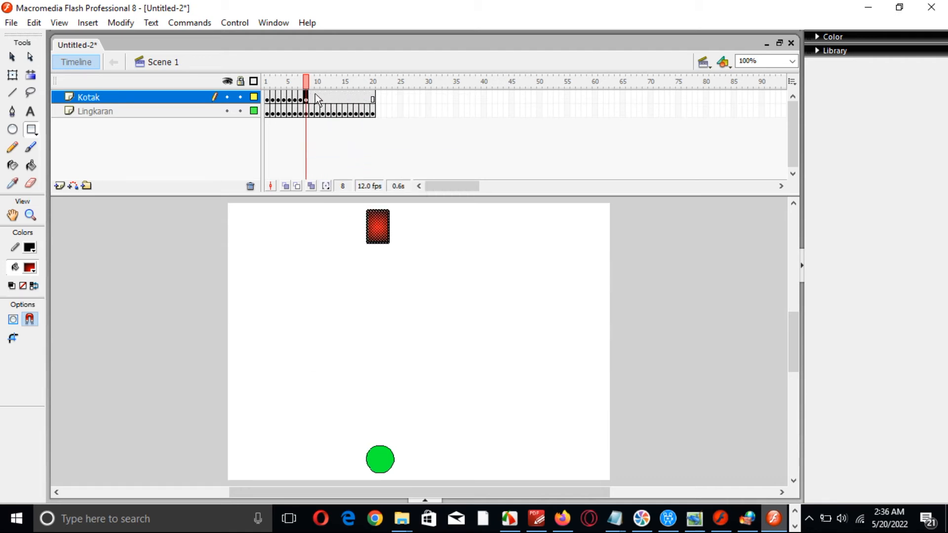
- Insert a keyframe in frame 9 of the Kotak layer and nudge the rectangle right until it is nearly above the circle
right_click(311, 97)
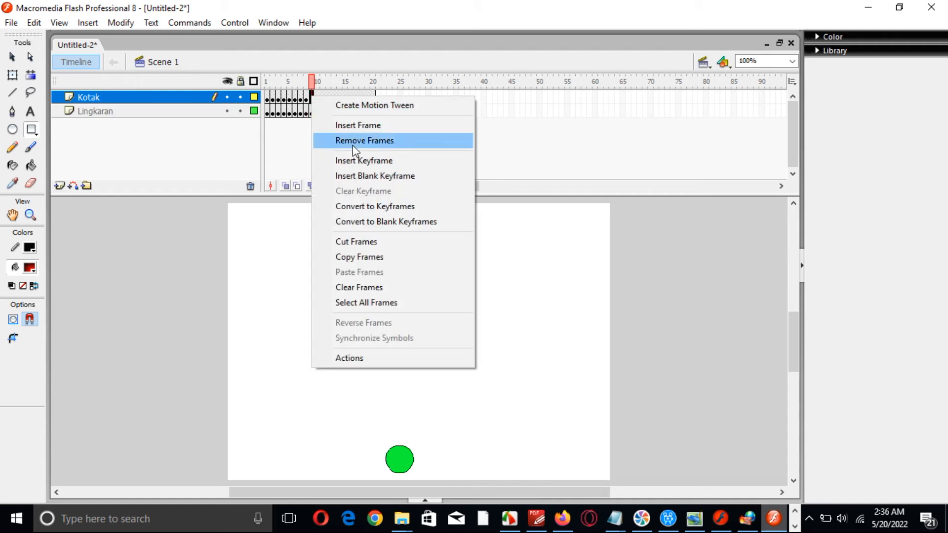
click(360, 161)
key(shift+Right)
key(shift+Right)
key(shift+Right)
key(shift+Right)
key(shift+Right)
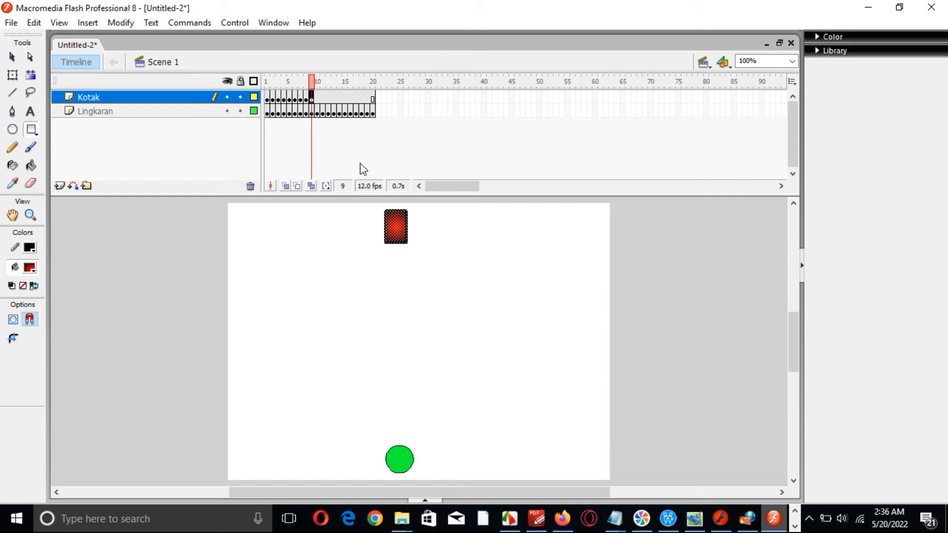
- Insert a keyframe in frame 10 of the Kotak layer and nudge the rectangle right toward the circle's position
right_click(319, 98)
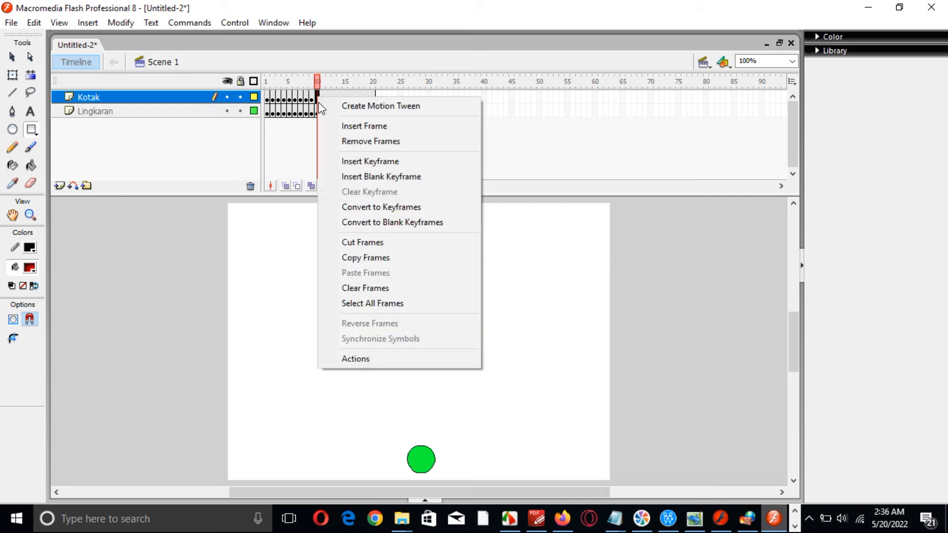
click(369, 161)
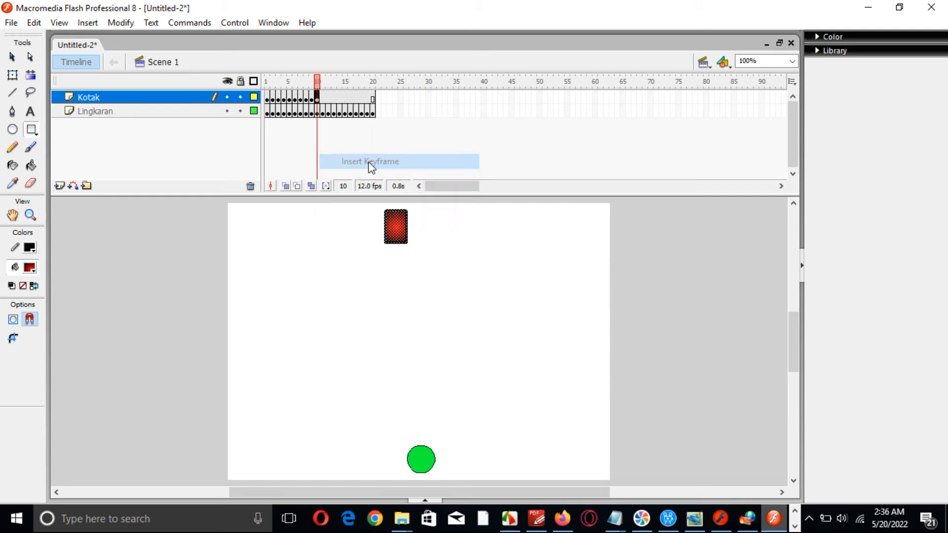
key(shift+Right)
key(shift+Right)
key(shift+Right)
key(shift+Right)
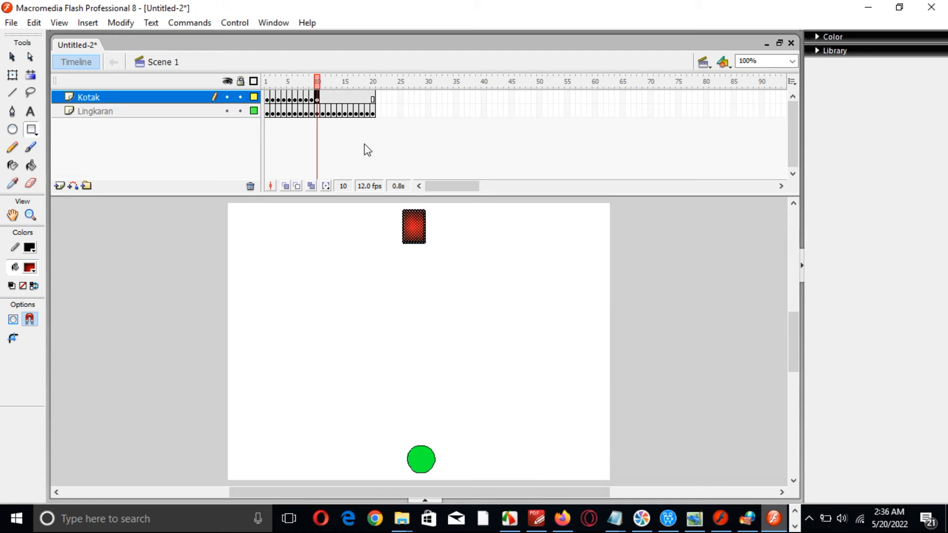
- Insert a keyframe in frame 11 of the Kotak layer and nudge the rectangle right until it is directly above the circle
right_click(324, 98)
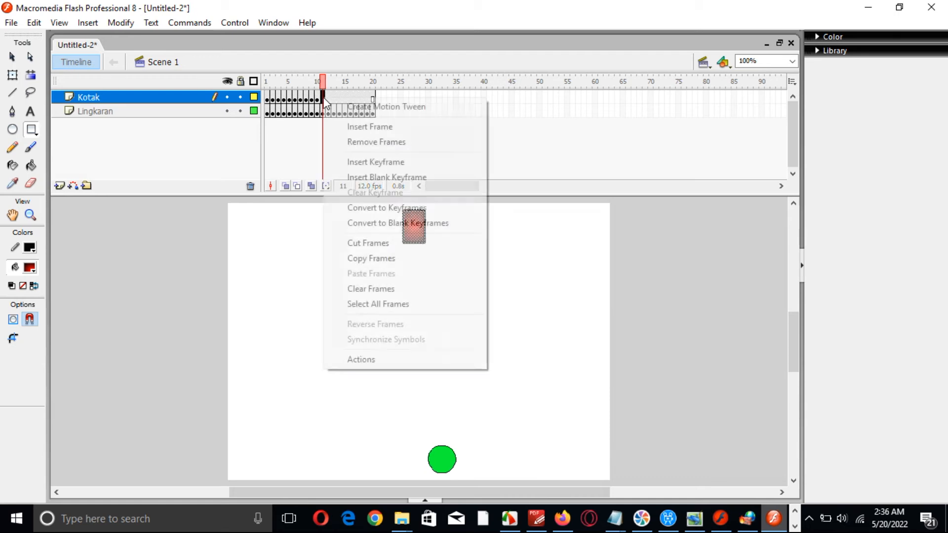
click(384, 166)
key(shift+Right)
key(shift+Right)
key(shift+Right)
key(shift+Right)
key(shift+Right)
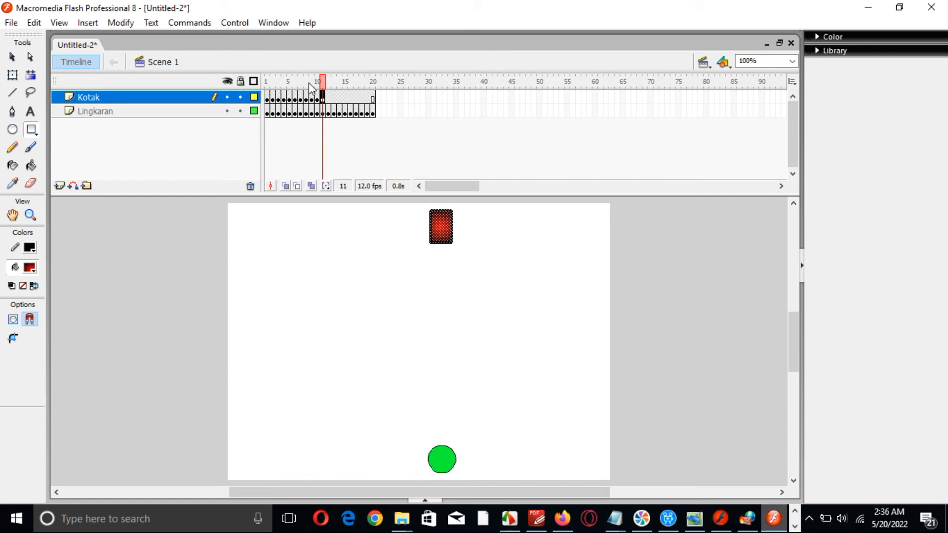
- Insert a keyframe in frame 12 of the Kotak layer and nudge the rectangle right to line up above the circle
right_click(327, 99)
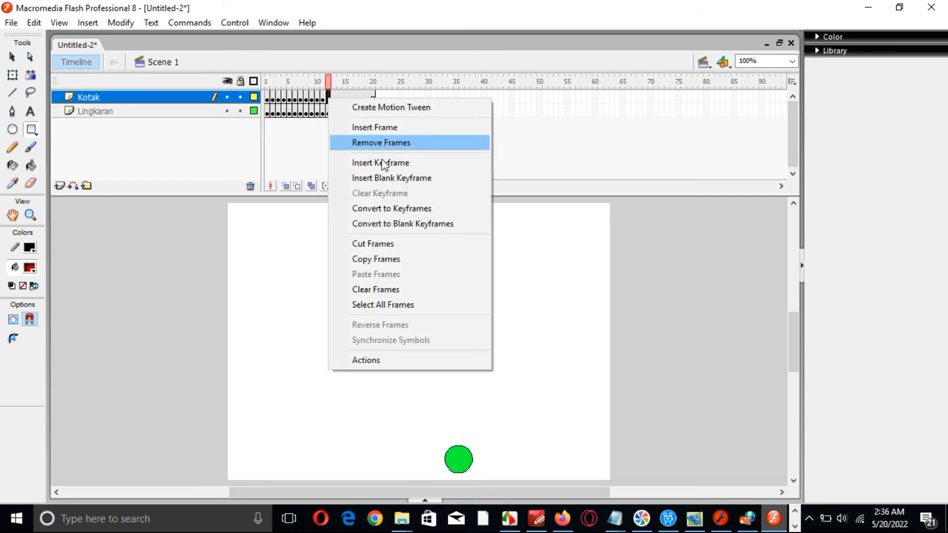
click(383, 162)
key(shift+Right)
key(shift+Right)
key(shift+Right)
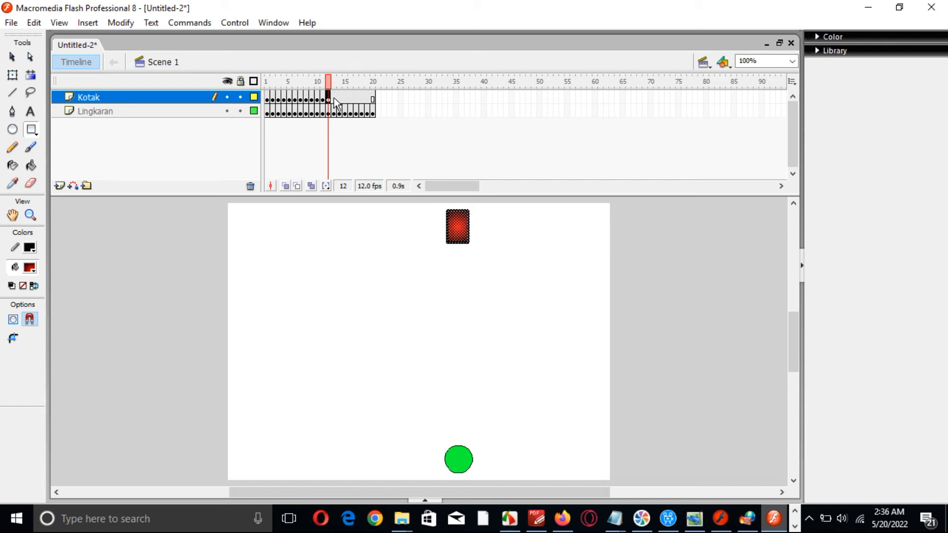
- Insert a keyframe in frame 13 of the Kotak layer and nudge the rectangle right until it is above the circle
right_click(333, 97)
click(400, 161)
key(shift+Right)
key(shift+Right)
key(shift+Right)
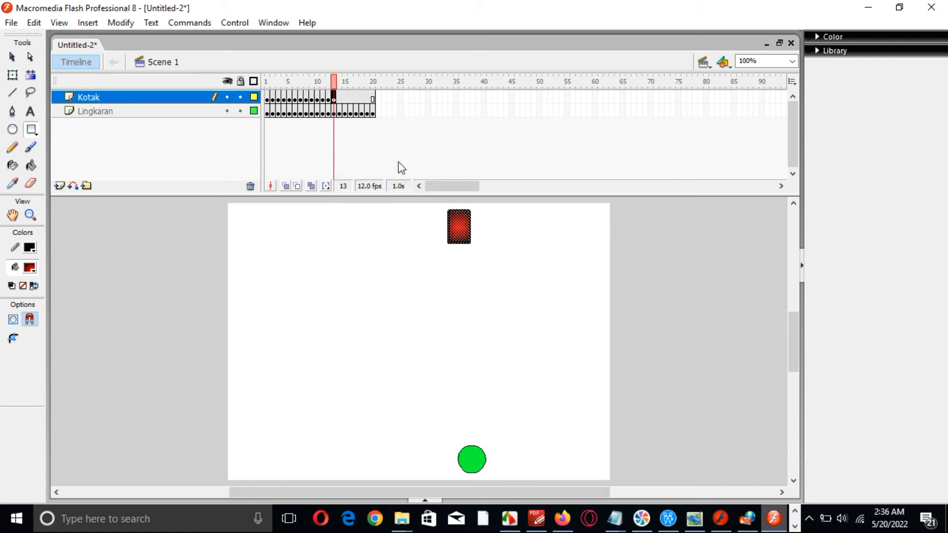
- Insert a keyframe in frame 14 of the Kotak layer and nudge the rectangle right until it is nearly above the circle
right_click(338, 96)
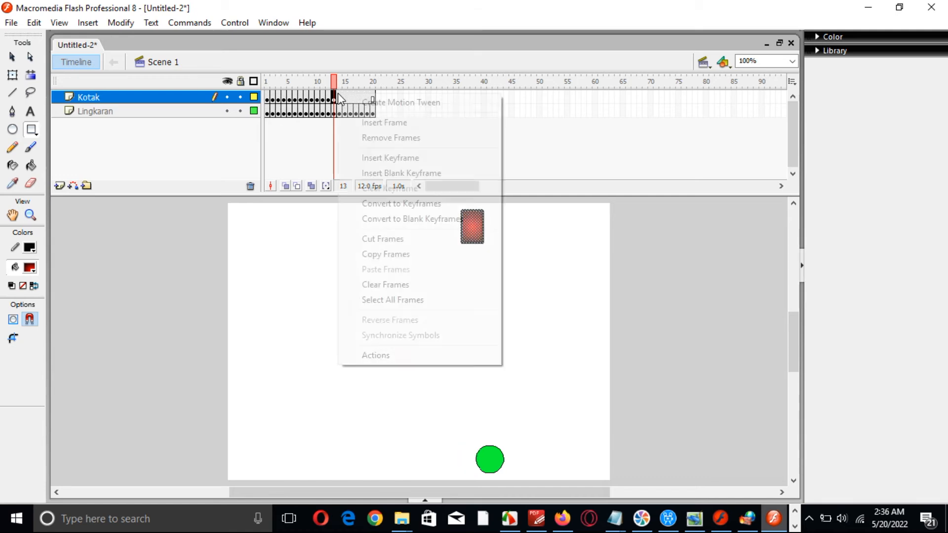
click(387, 157)
key(shift+Right)
key(shift+Right)
key(shift+Right)
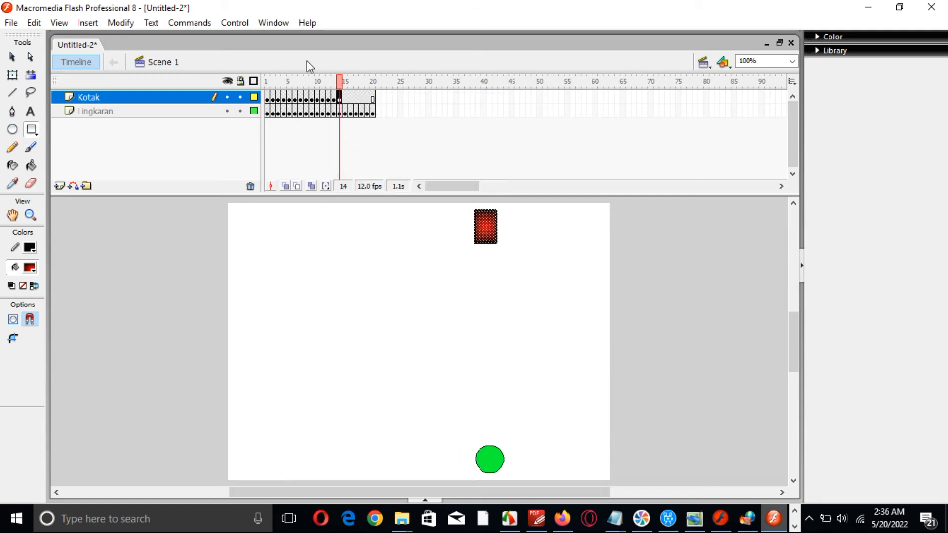
- Insert a keyframe in frame 15 of the Kotak layer and nudge the rectangle right, keeping it nearly above the circle
right_click(345, 98)
click(389, 167)
key(shift+Right)
key(shift+Right)
key(shift+Right)
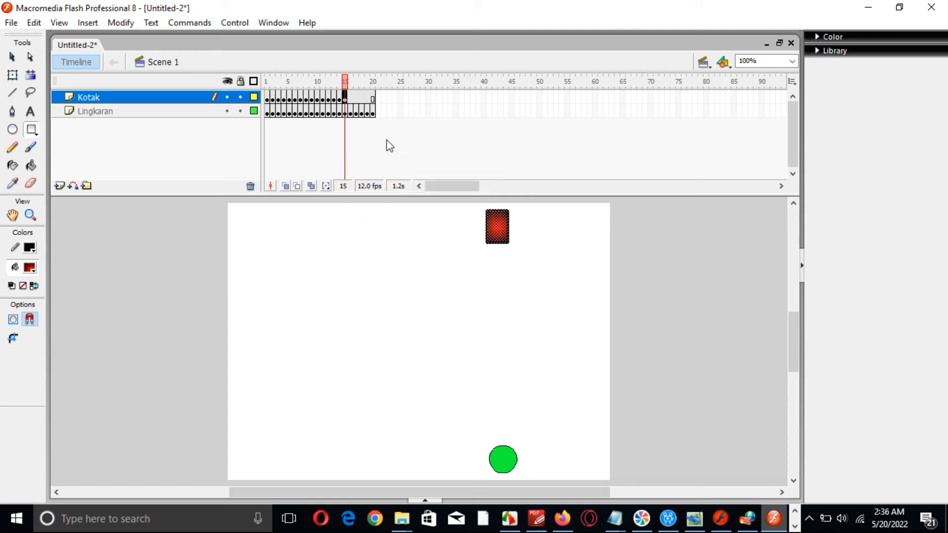
- Insert a keyframe in frame 16 of the Kotak layer and nudge the rectangle right until it is directly above the circle
right_click(350, 95)
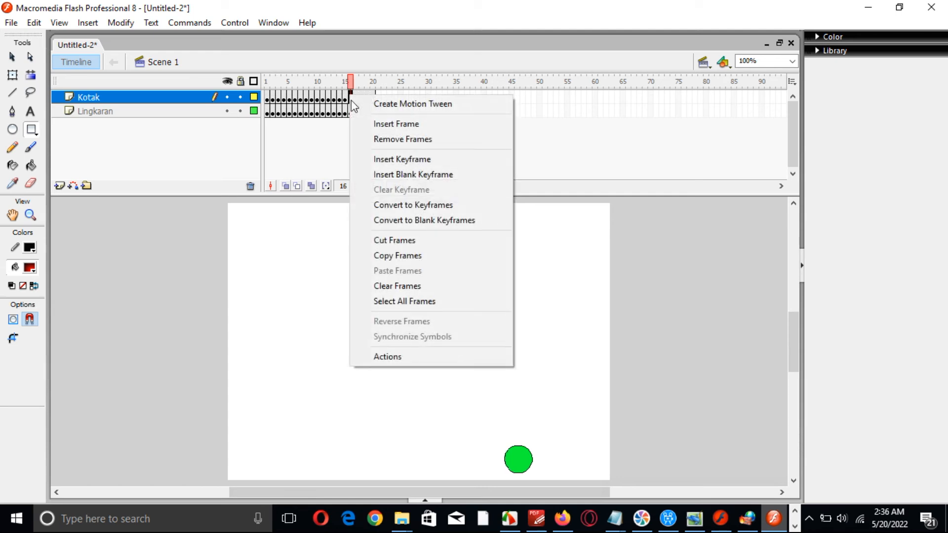
click(395, 157)
key(shift+Right)
key(shift+Right)
key(shift+Right)
key(shift+Right)
key(shift+Right)
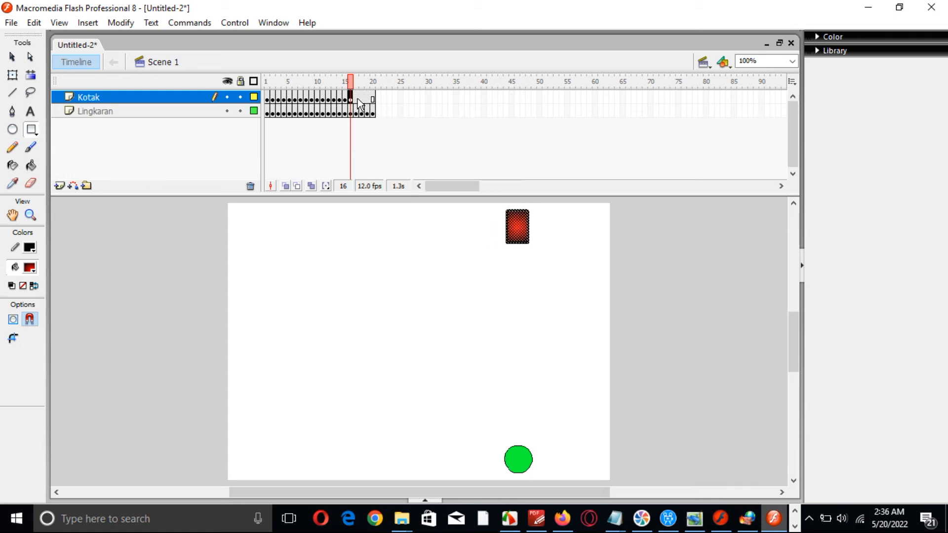
- Insert a keyframe in frame 17 of the Kotak layer and nudge the rectangle right to line up above the circle
right_click(355, 97)
click(407, 162)
key(shift+Right)
key(shift+Right)
key(shift+Right)
key(shift+Right)
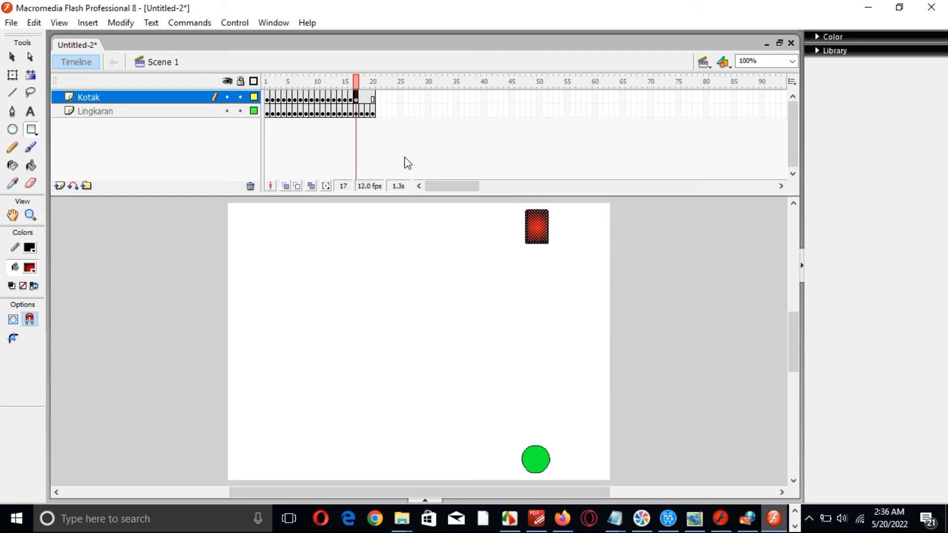
- Insert a keyframe in frame 18 of the Kotak layer and nudge the rectangle right until it is above the circle
right_click(361, 98)
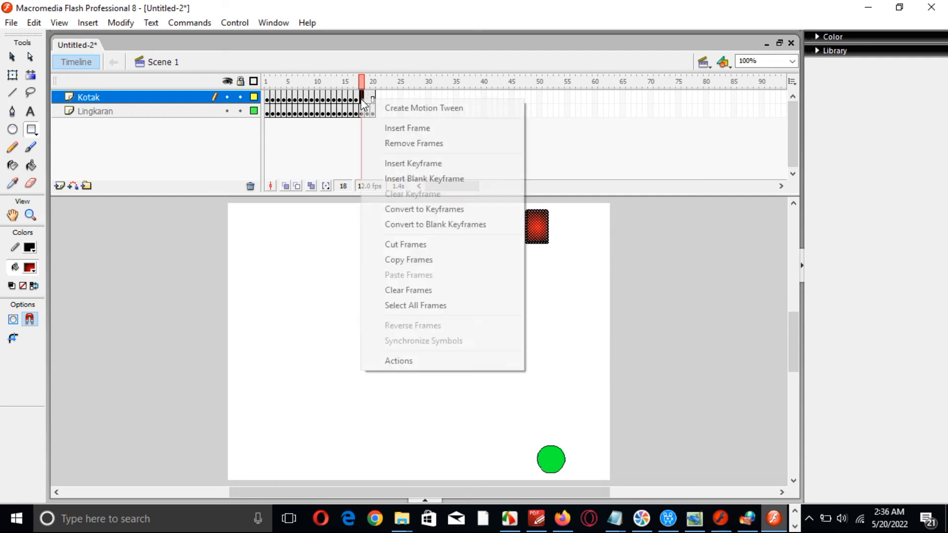
click(396, 164)
key(Right)
key(Right)
key(Right)
key(Right)
key(Right)
key(Right)
key(Right)
key(Right)
key(Right)
key(Right)
key(Right)
key(Right)
key(Right)
key(Right)
key(Right)
key(Right)
key(Right)
key(Right)
key(Right)
key(Right)
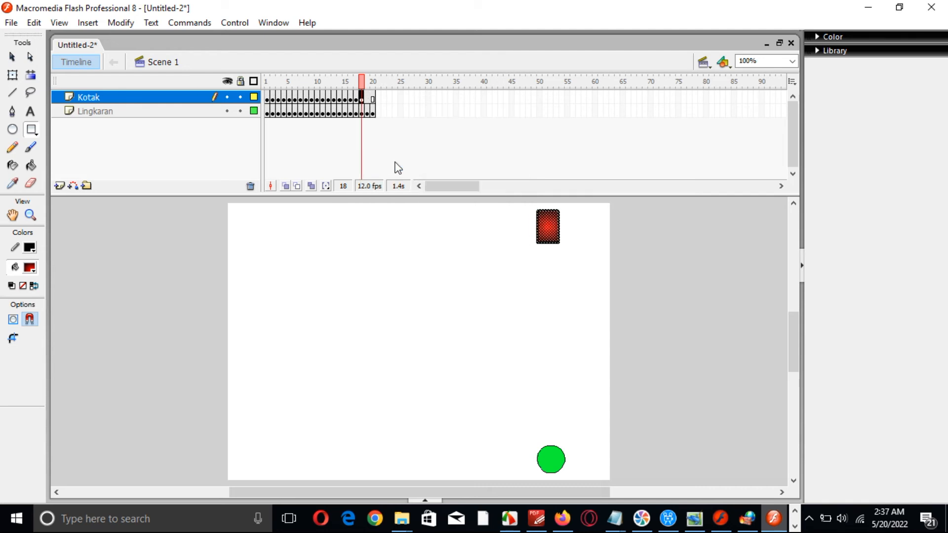
- Insert a keyframe in frame 19 of the Kotak layer and nudge the rectangle right until it is directly above the circle
right_click(368, 98)
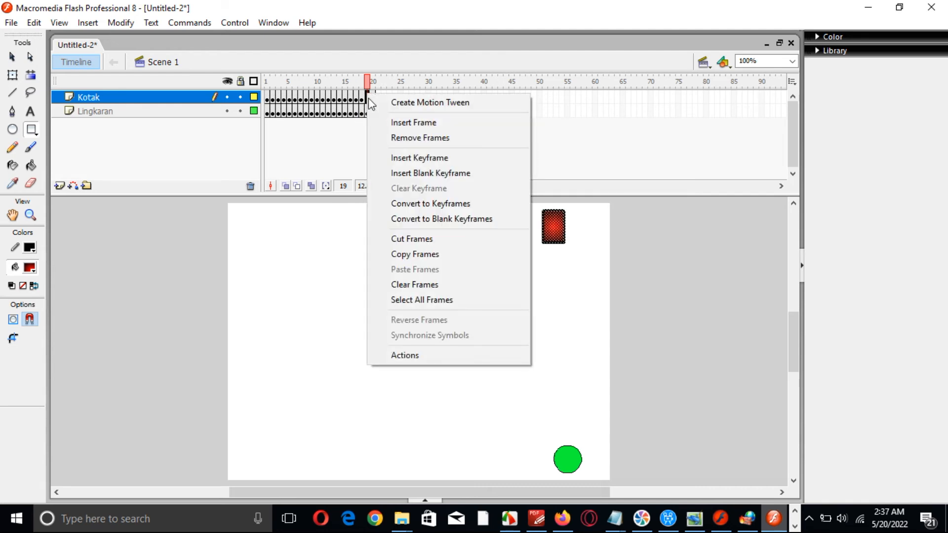
click(411, 158)
key(Right)
key(Right)
key(Right)
key(Right)
key(Right)
key(Right)
key(Right)
key(Right)
key(Right)
key(Right)
key(Right)
key(Right)
key(Right)
key(Right)
key(Right)
key(Right)
key(Right)
key(Right)
key(Right)
key(Right)
key(Right)
key(Right)
key(Right)
key(Right)
key(Right)
key(Right)
key(Right)
key(Right)
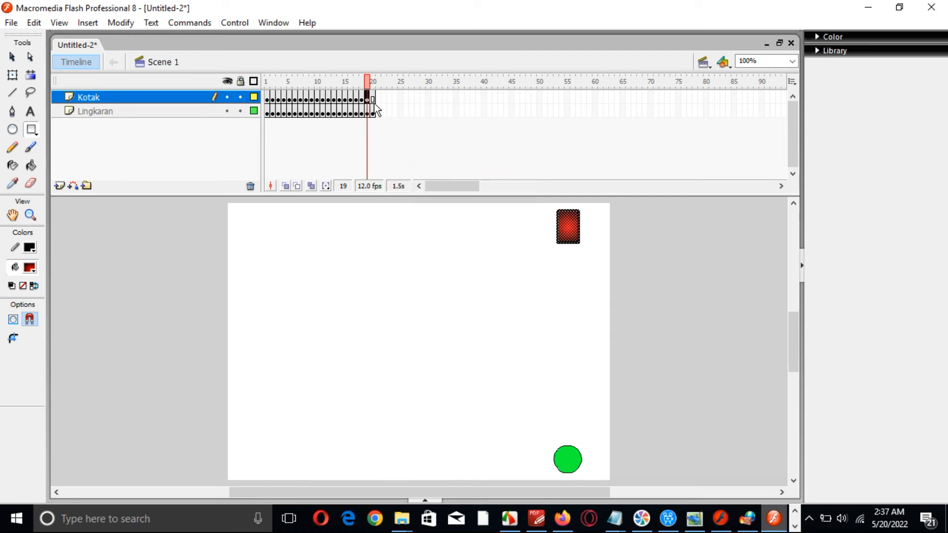
- Insert a keyframe in frame 20 of the Kotak layer and nudge the rectangle right until it is above the rainbow circle
right_click(373, 98)
click(412, 160)
key(Right)
key(Right)
key(Right)
key(Right)
key(Right)
key(Right)
key(Right)
key(Right)
key(Right)
key(Right)
key(Right)
key(Right)
key(Right)
key(Right)
key(Right)
key(Right)
key(Right)
key(Right)
key(Right)
key(Right)
key(Right)
key(Right)
key(Right)
key(Right)
key(Right)
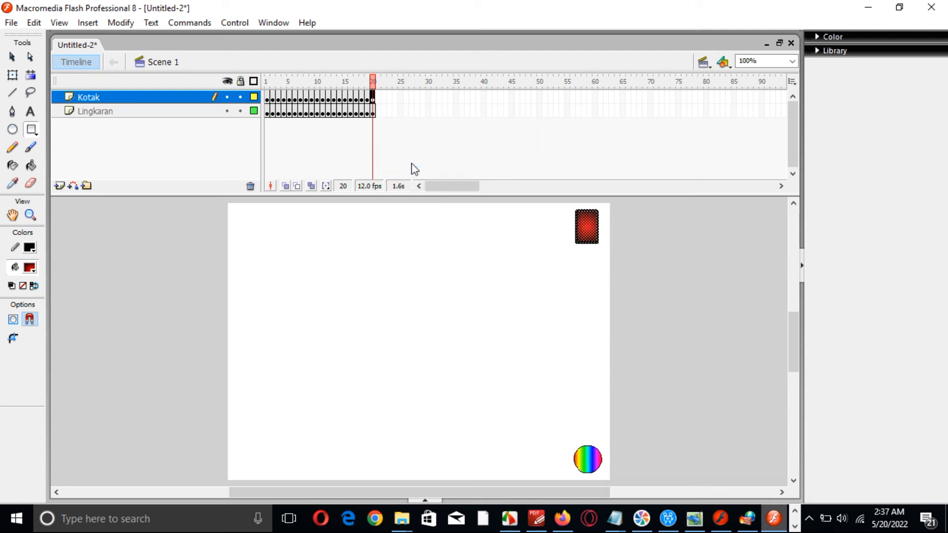
key(Left)
key(Left)
key(Left)
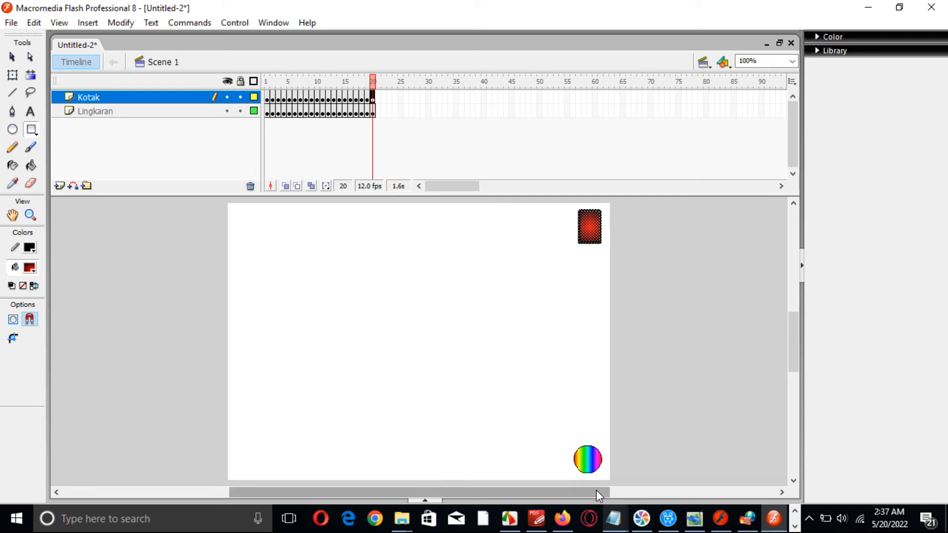
- Fill the rectangle in frame 20 with the rainbow linear gradient and play the animation on the timeline
click(31, 269)
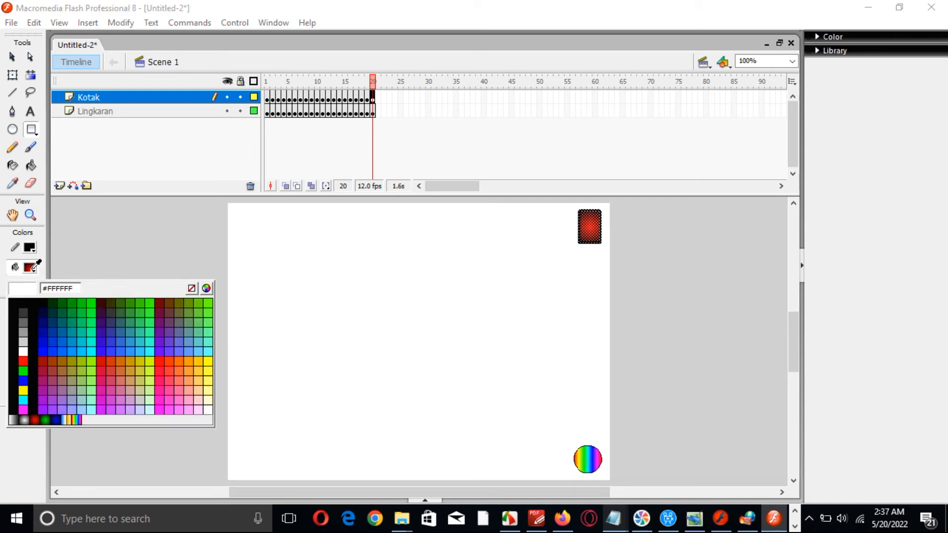
click(77, 420)
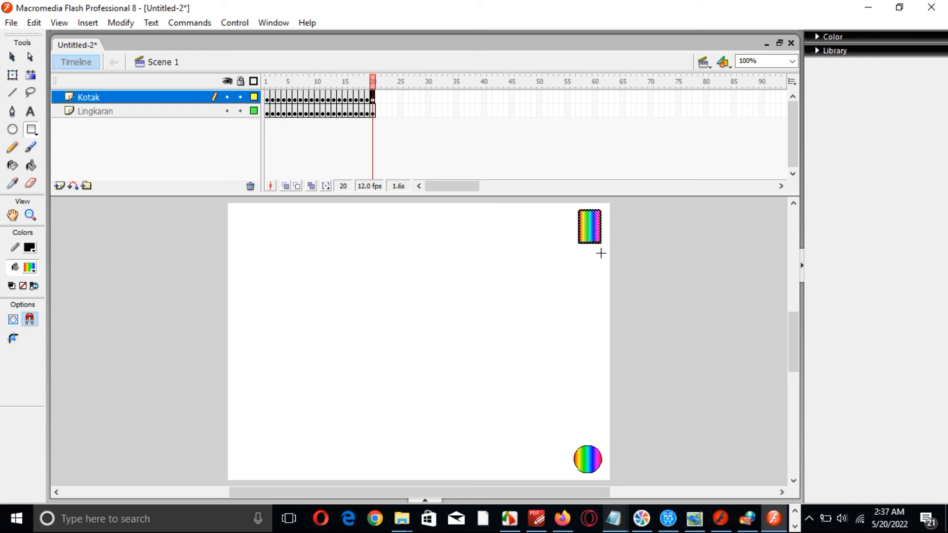
key(Return)
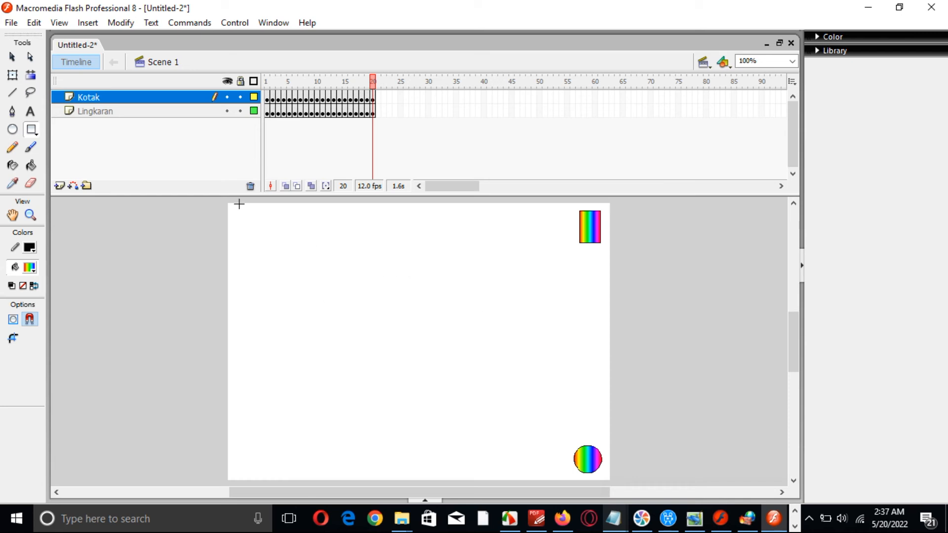
click(10, 24)
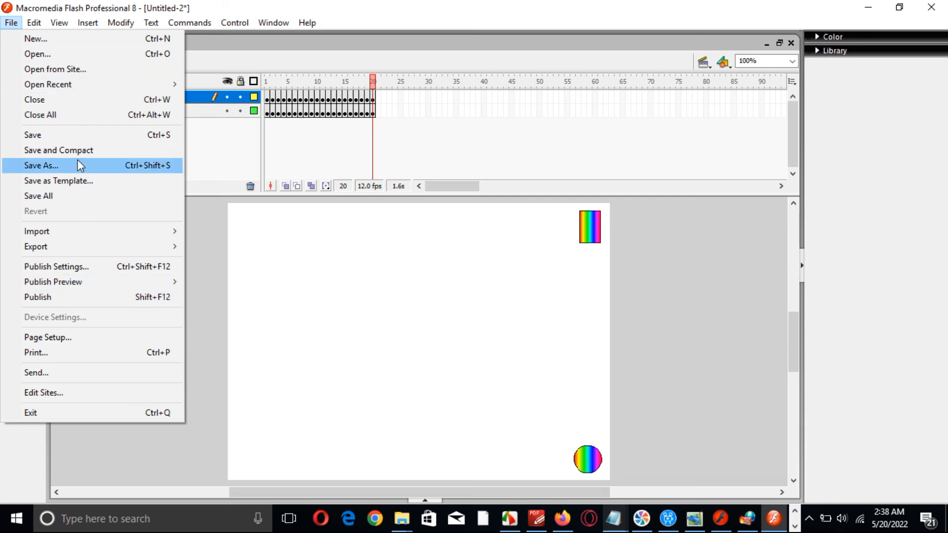
click(10, 22)
click(10, 21)
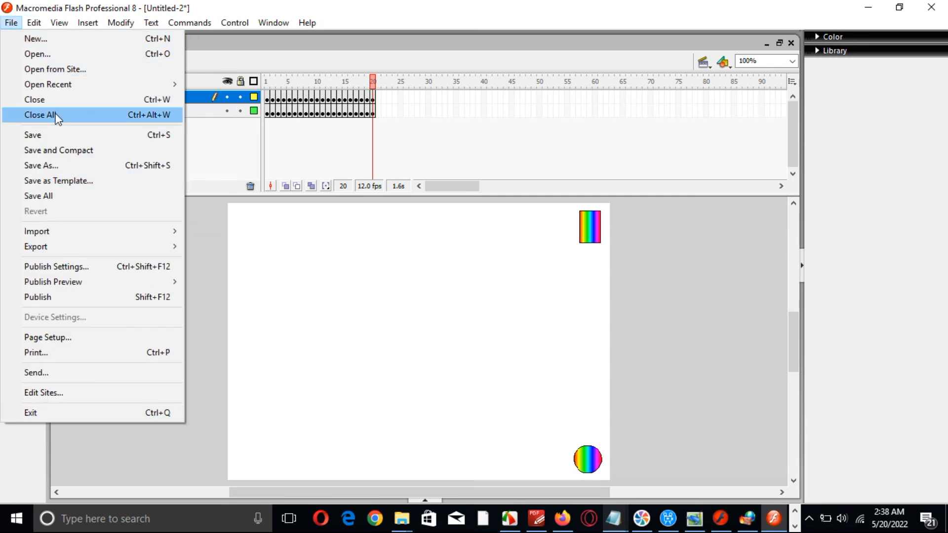
mouse_move(40, 26)
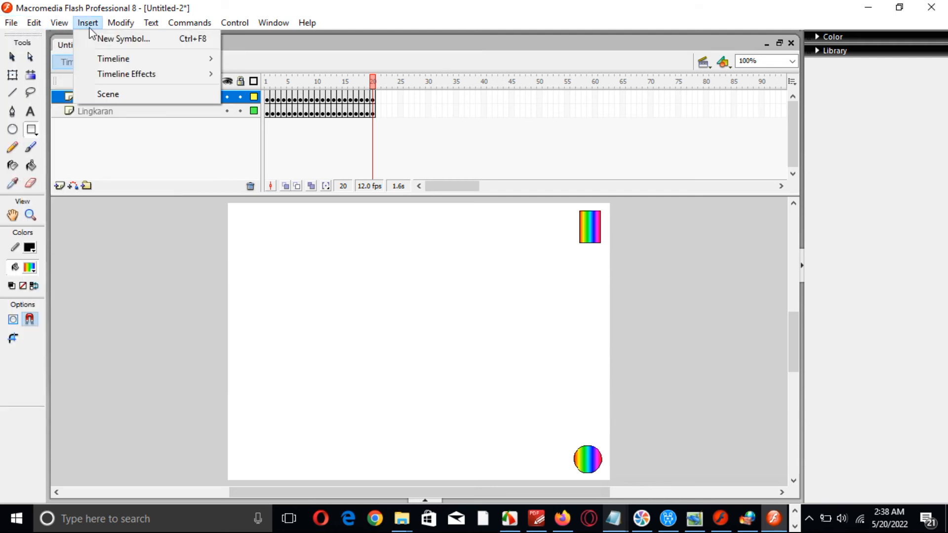
mouse_move(153, 31)
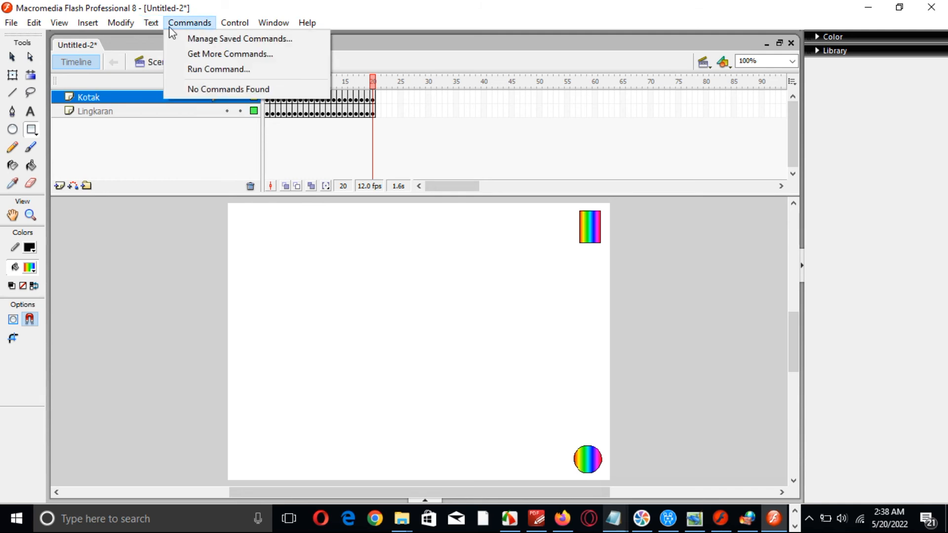
mouse_move(274, 28)
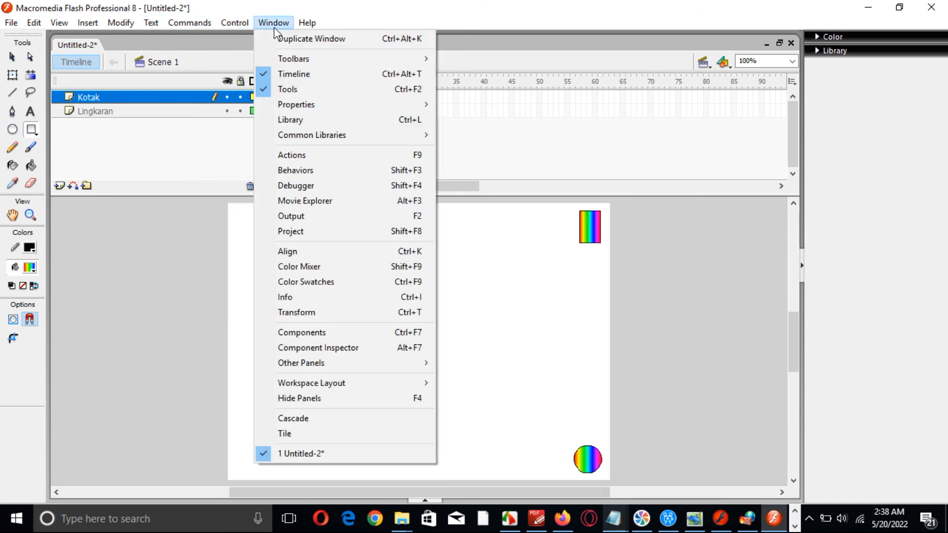
- Save the animation in the latihan folder as a Flash 8 document named Bola dan Kotak
mouse_move(10, 22)
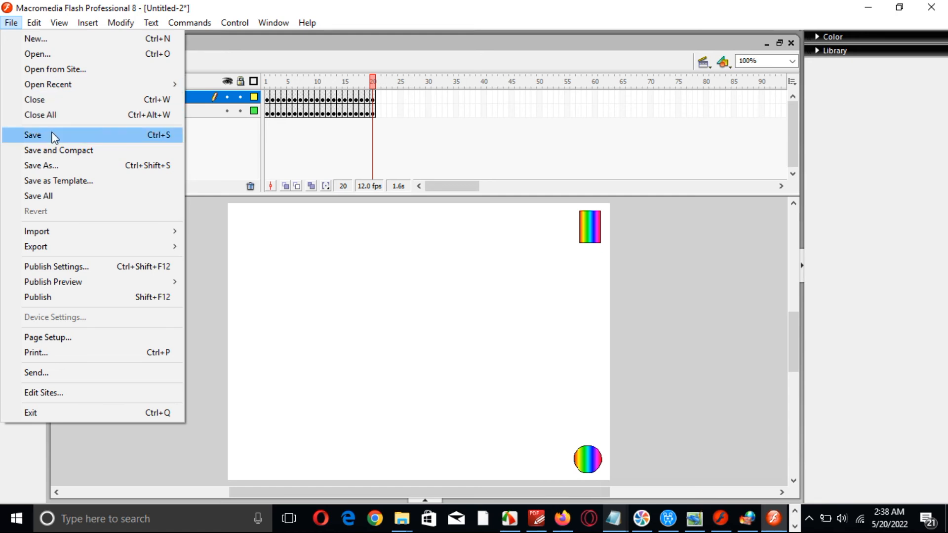
click(64, 136)
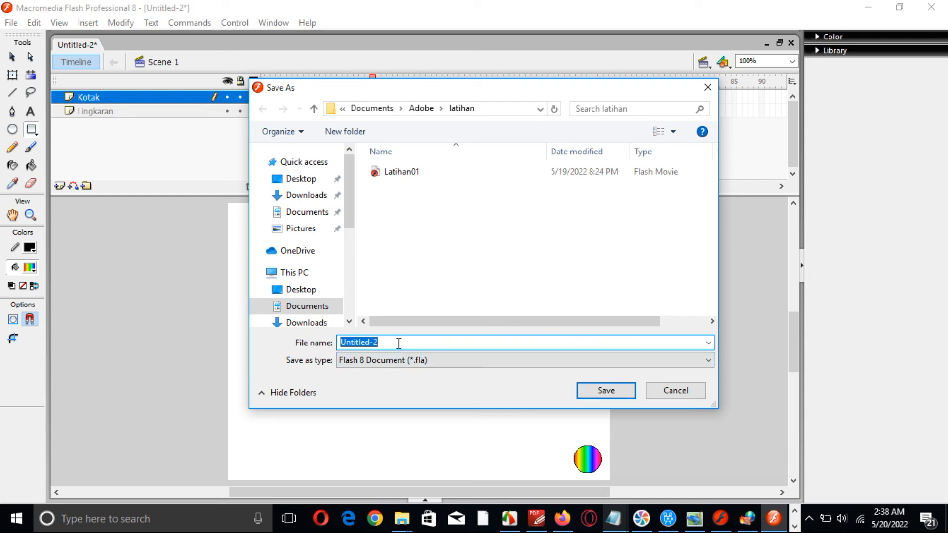
text(La)
key(BackSpace)
key(BackSpace)
key(BackSpace)
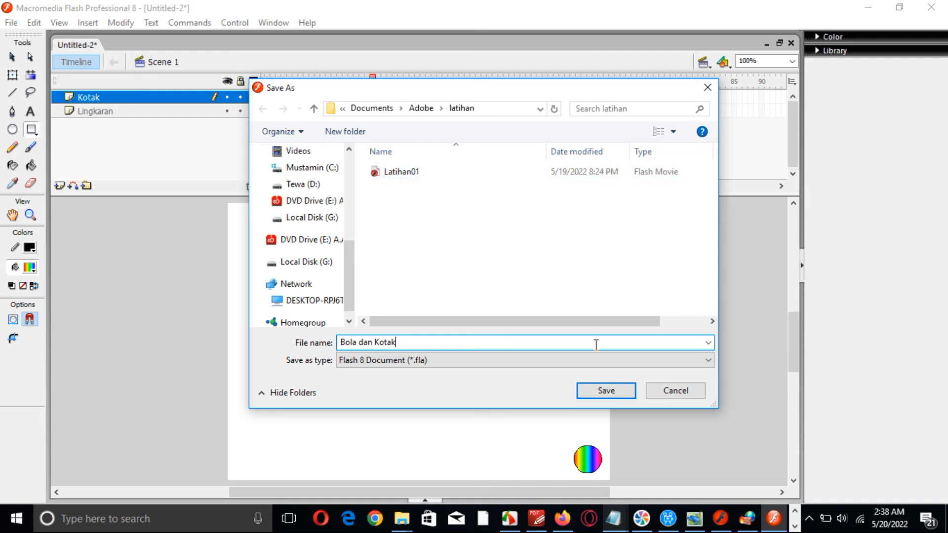
click(625, 390)
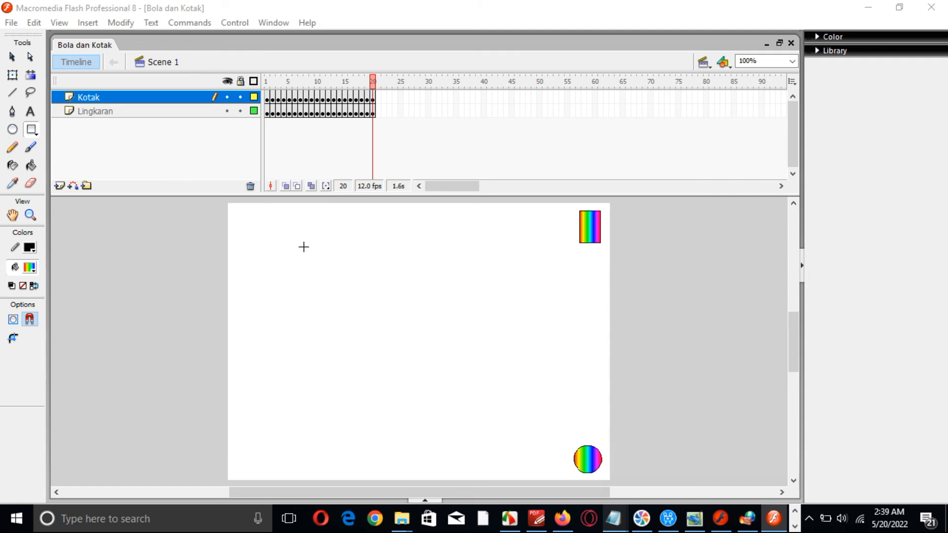
- Check the saved files in the latihan folder and the file formats that can be opened, without opening anything
click(11, 22)
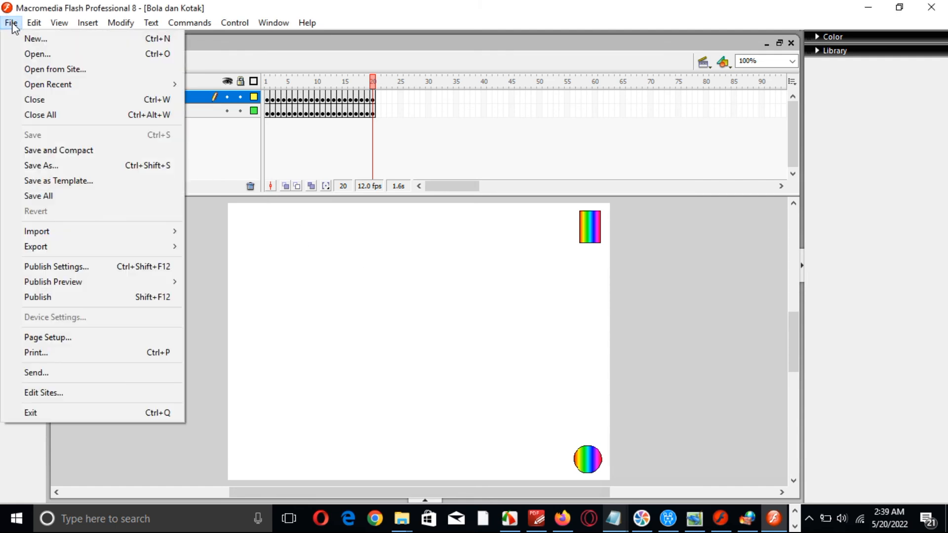
click(64, 58)
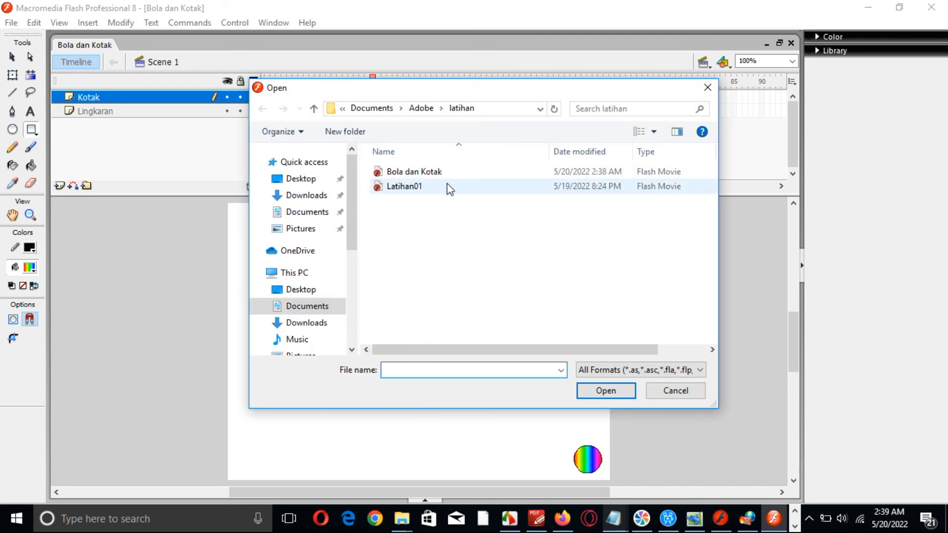
click(701, 369)
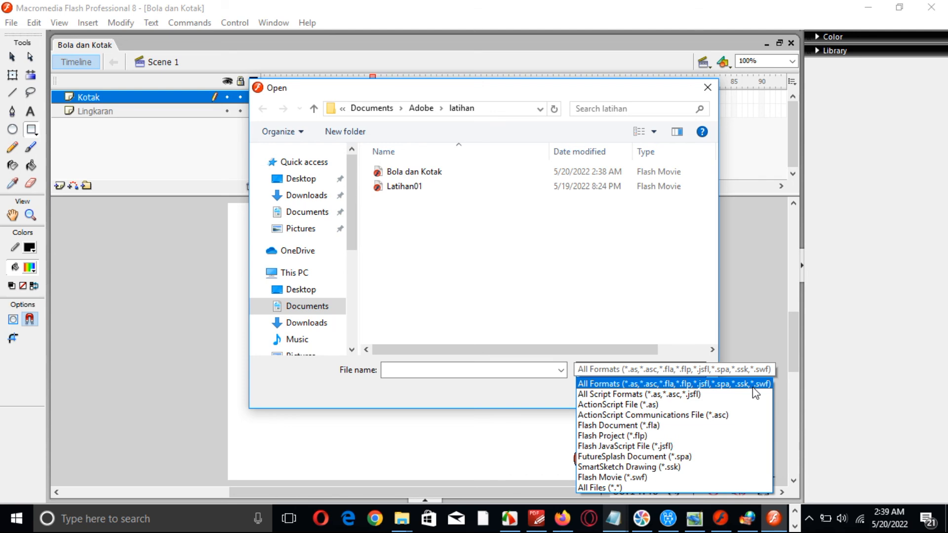
click(546, 314)
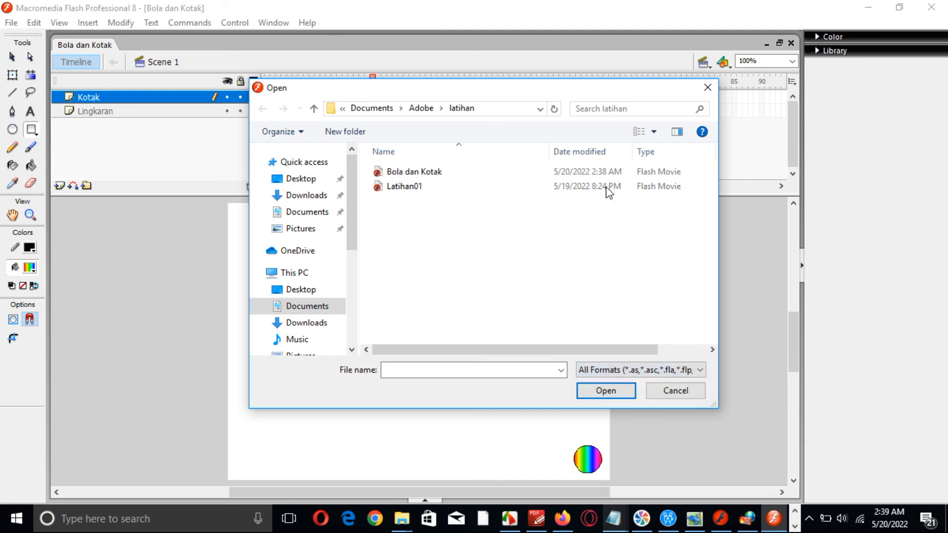
click(708, 87)
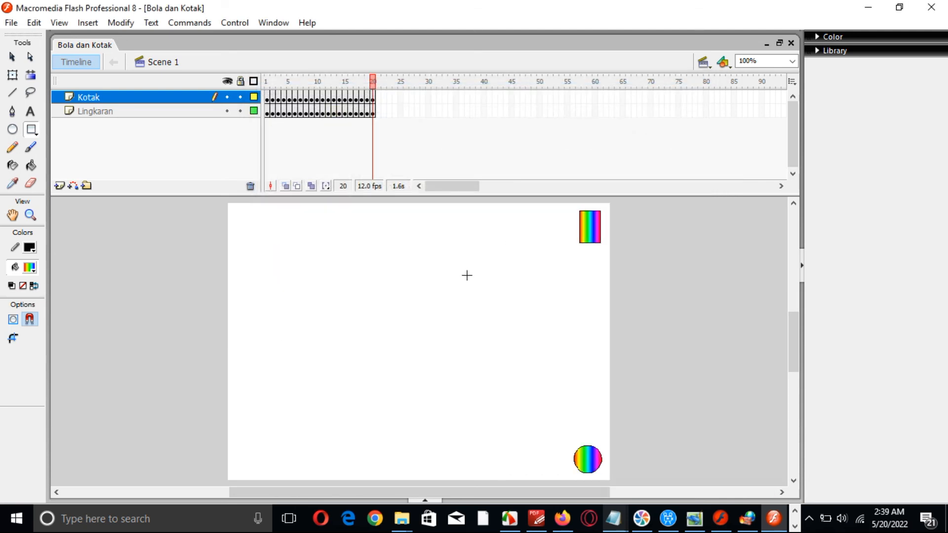
- Play the animation on the timeline and test the movie in the player window, closing it when done
key(Return)
click(265, 23)
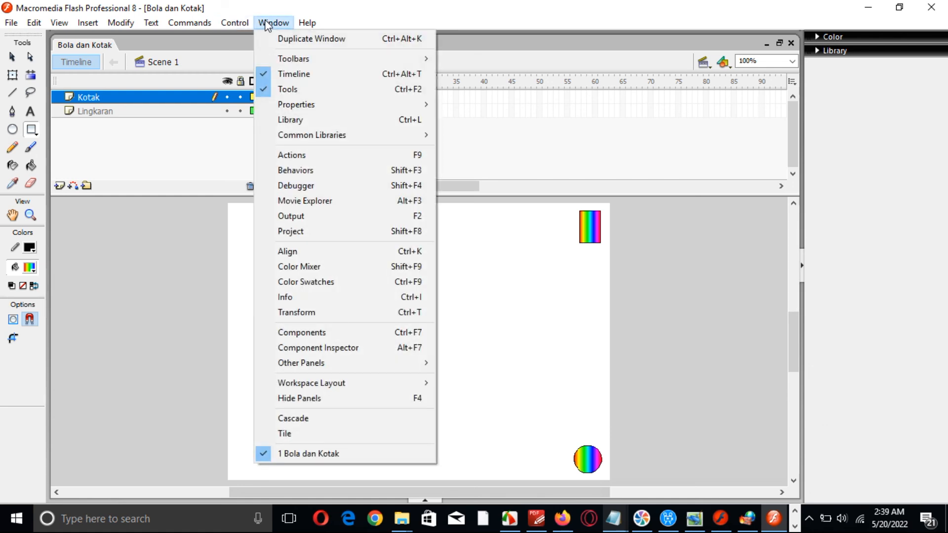
mouse_move(237, 23)
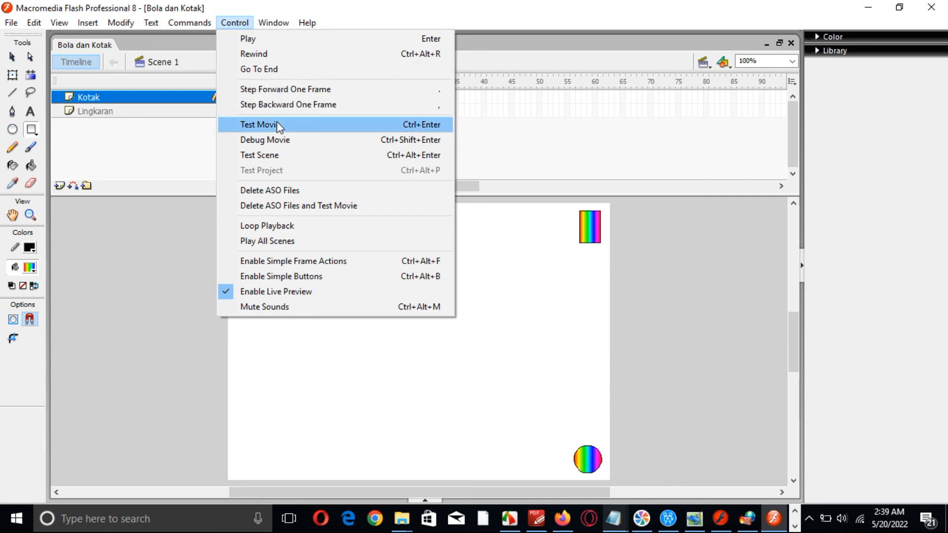
click(552, 317)
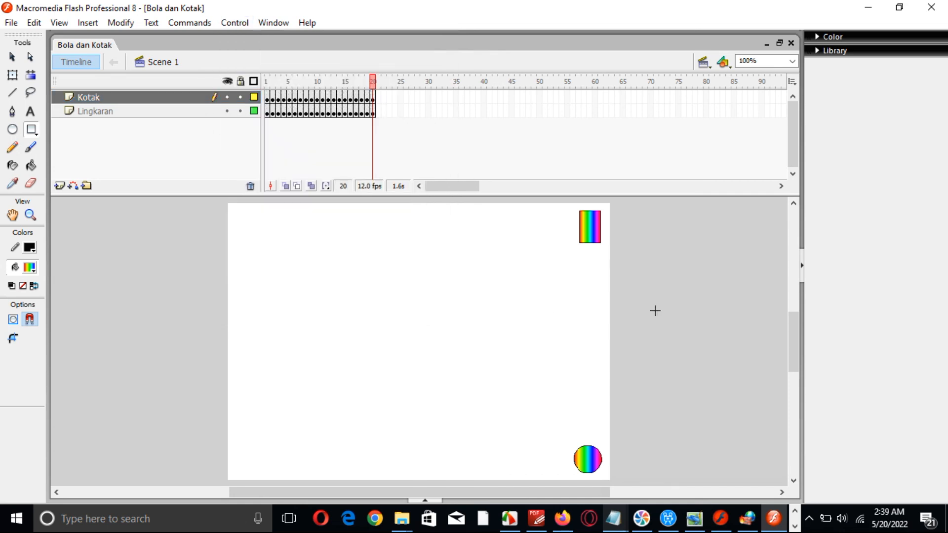
key(ctrl+Return)
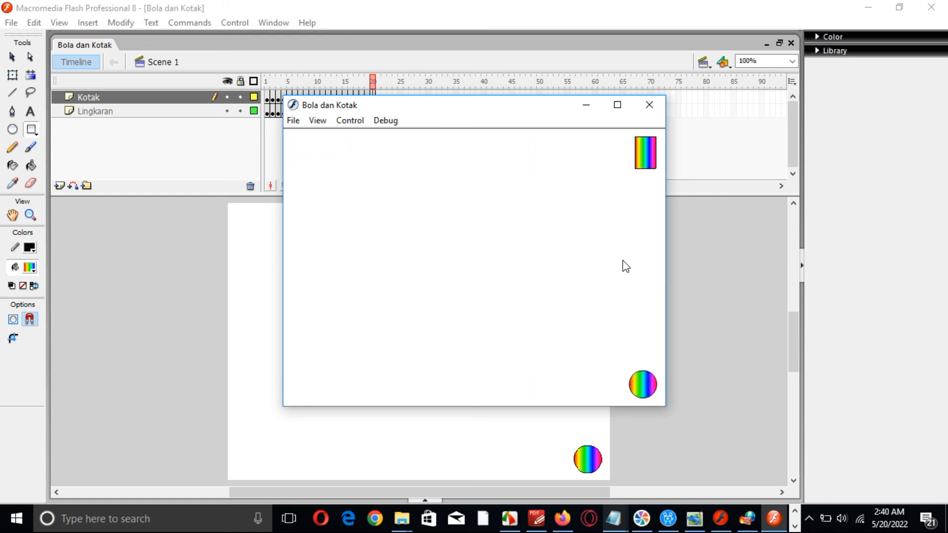
click(648, 105)
- Examine the files in the latihan folder as large icons to compare the document with the exported movie, without opening any
click(11, 23)
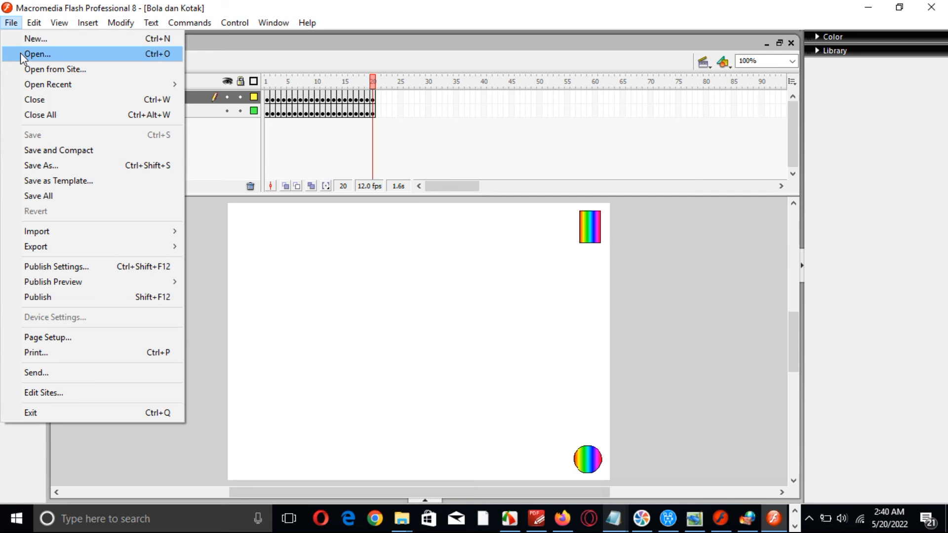
click(20, 53)
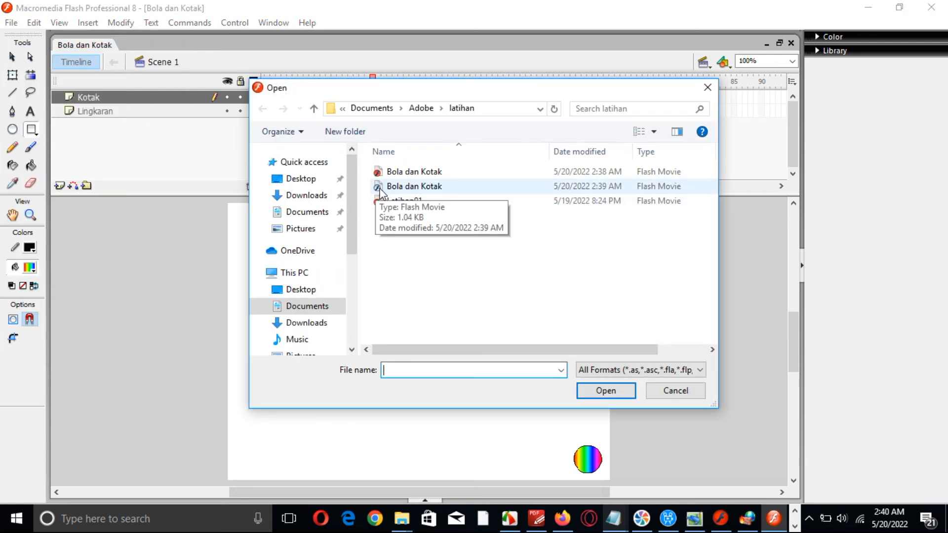
click(653, 133)
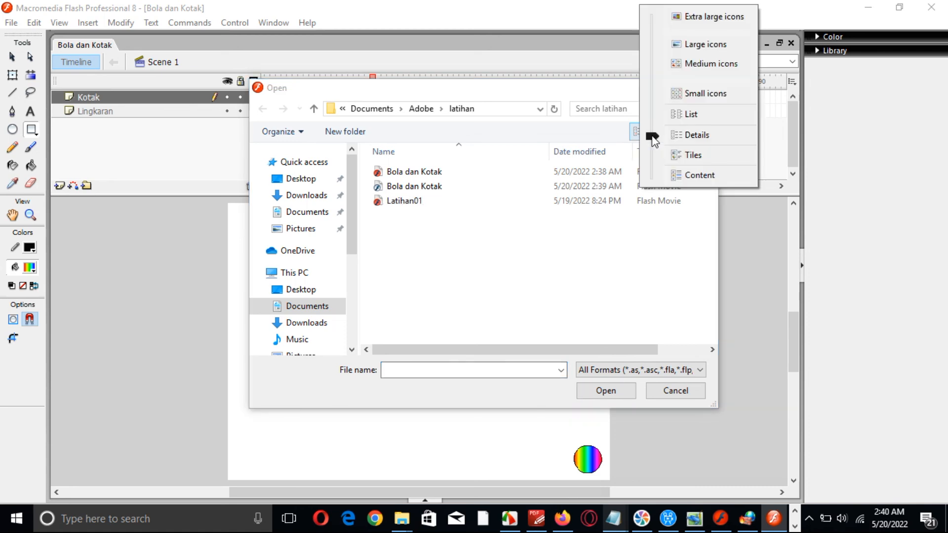
click(699, 49)
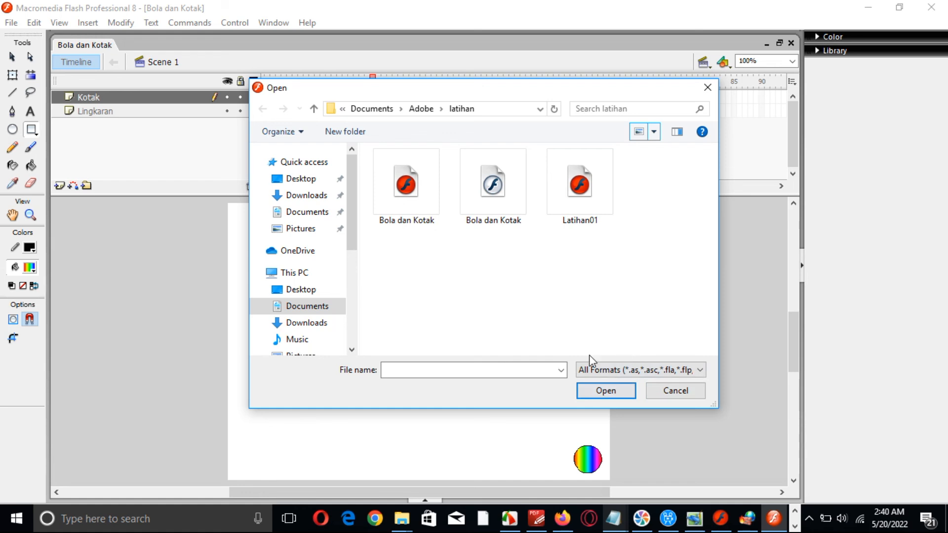
click(680, 392)
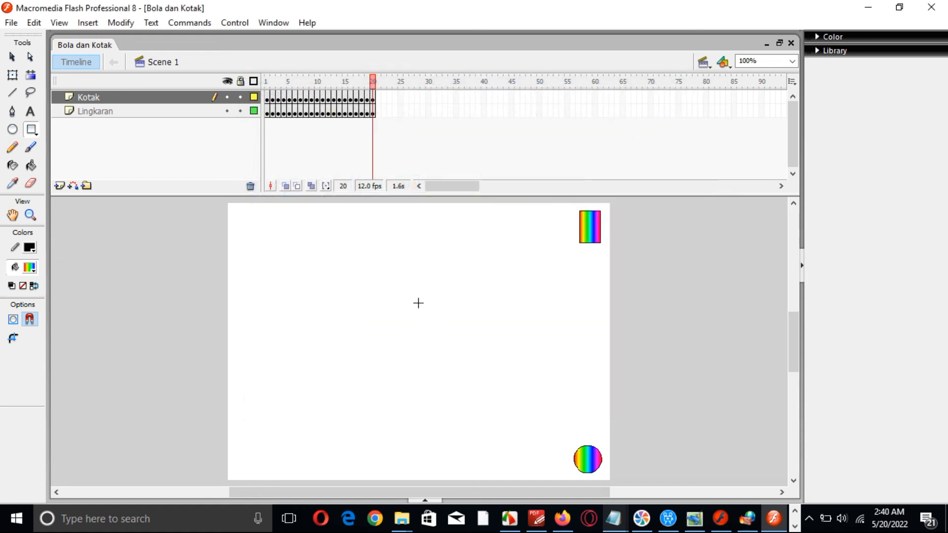
- Test the Bola dan Kotak movie again, close the player window, and replay the animation on the timeline
key(ctrl+Return)
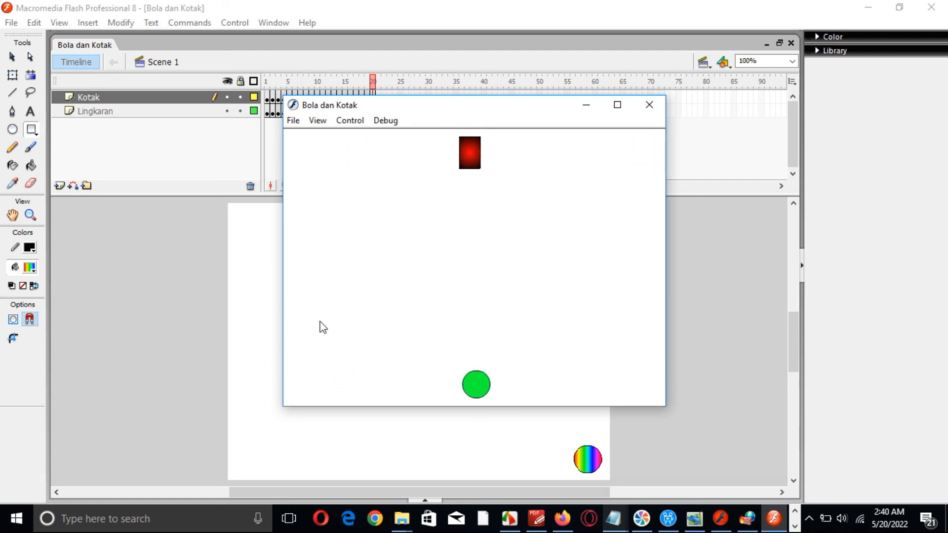
click(650, 105)
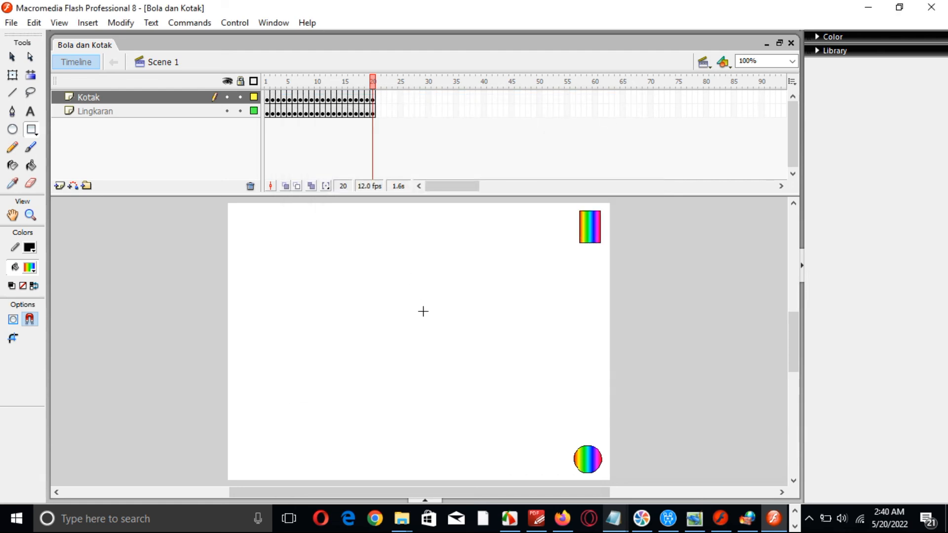
key(Return)
key(Return)
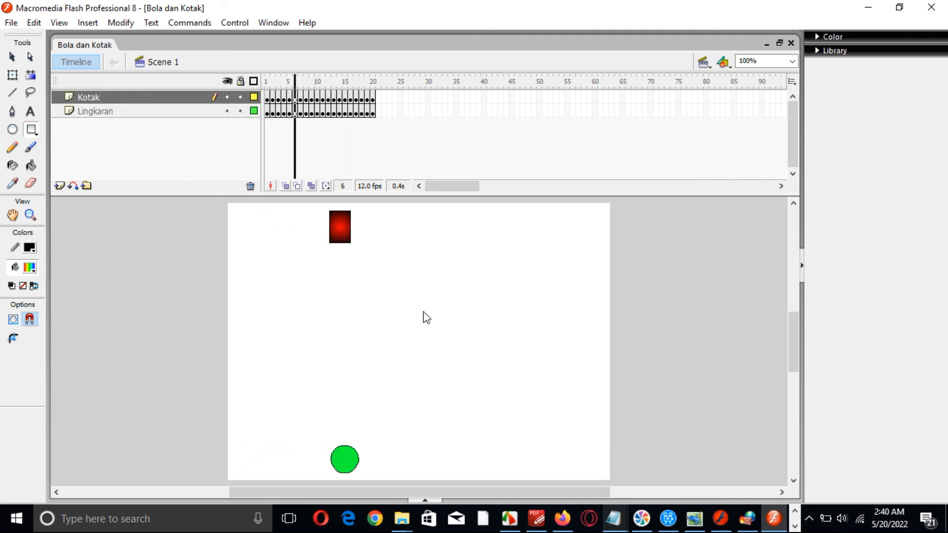